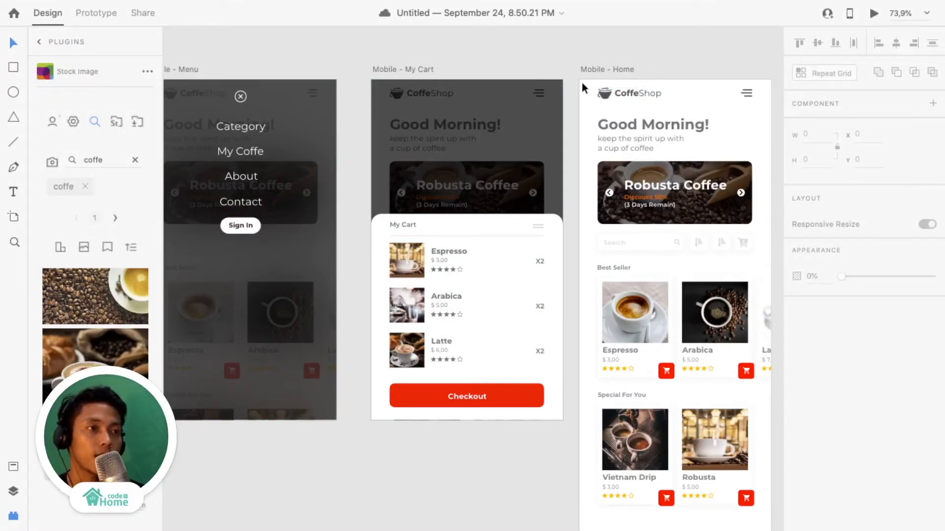
- In Prototype mode, link the hamburger icon on the Mobile - Home artboard to Mobile - Menu as a tap overlay
scroll(623, 77, left, 1)
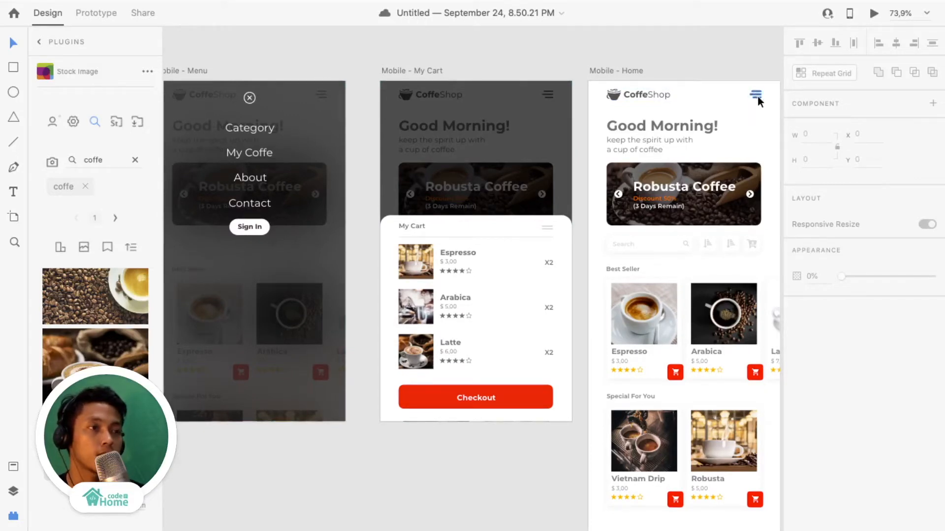
click(99, 14)
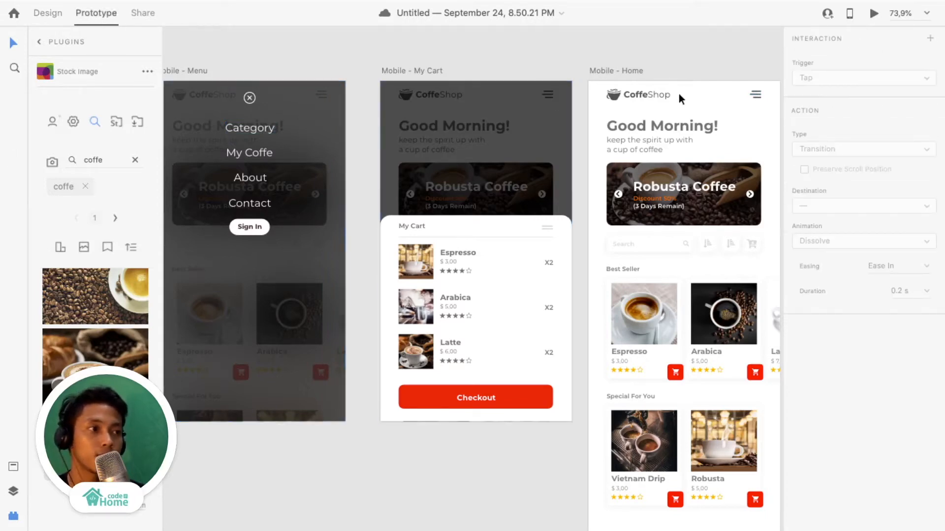
click(757, 95)
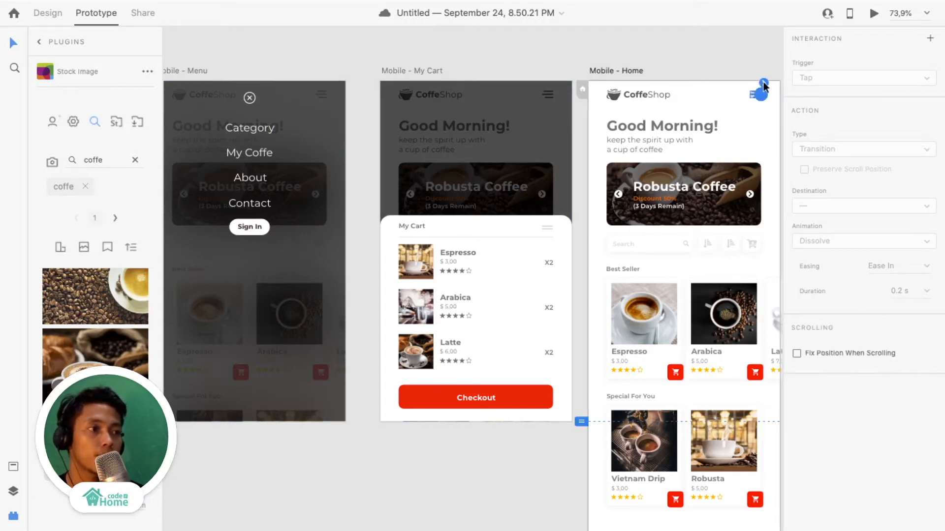
drag(764, 87, 299, 230)
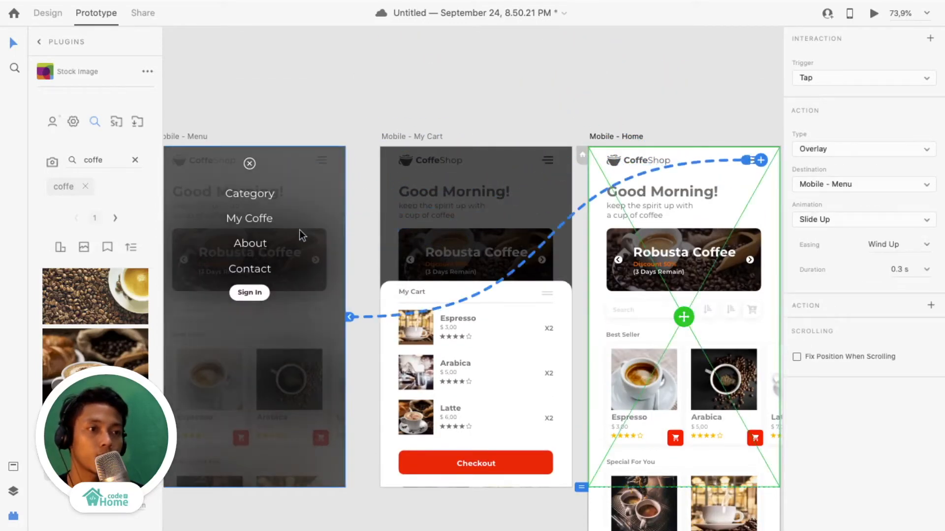
- Link the close icon on the Mobile - Menu artboard to the Mobile - Home artboard
click(250, 165)
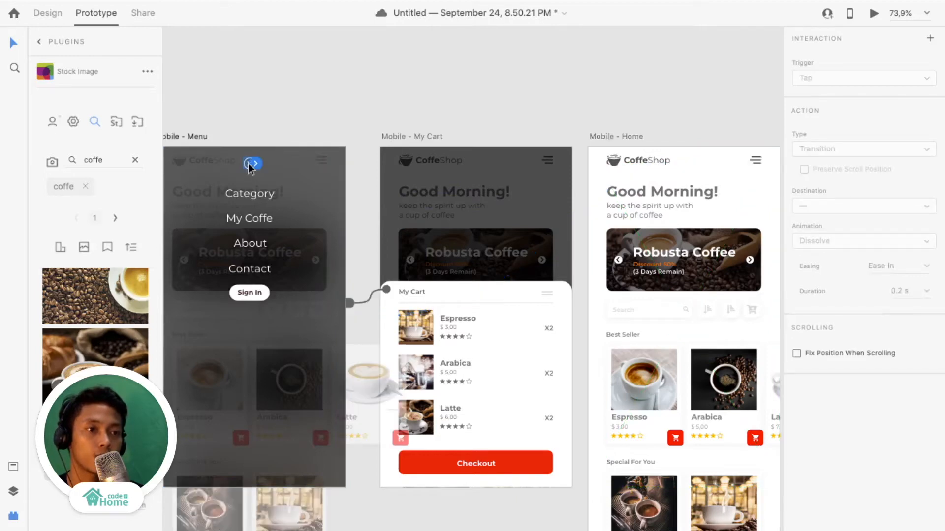
drag(256, 164, 667, 200)
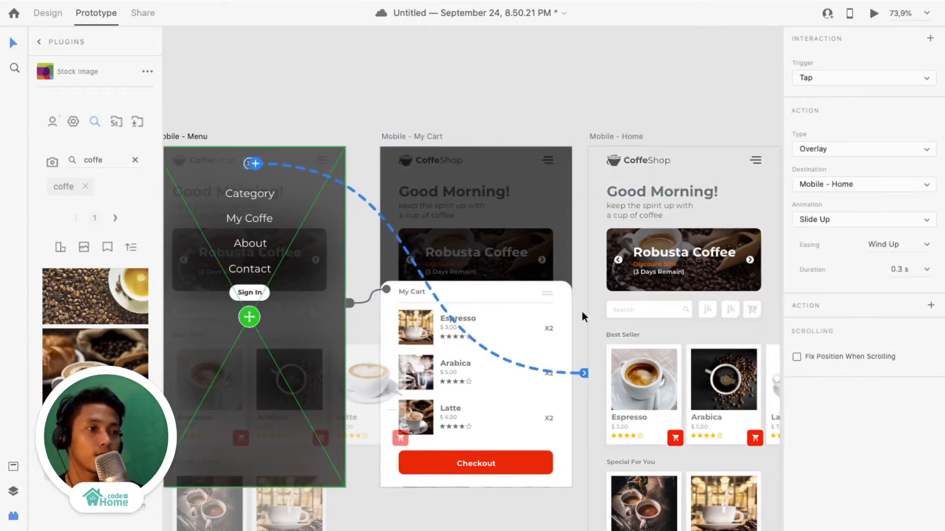
scroll(582, 311, down, 5)
scroll(582, 312, up, 2)
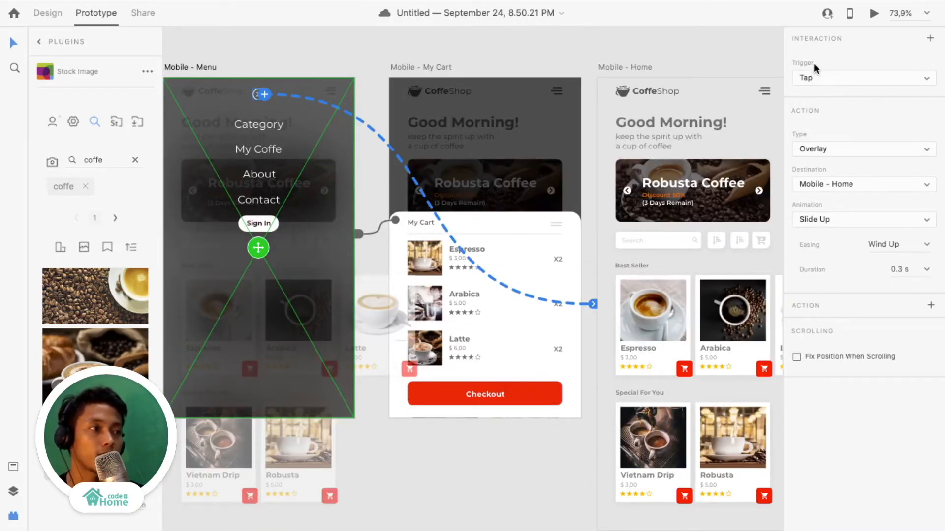
- Keep the close icon's trigger as Tap and set its action type to Transition with a Dissolve animation
click(821, 75)
click(822, 78)
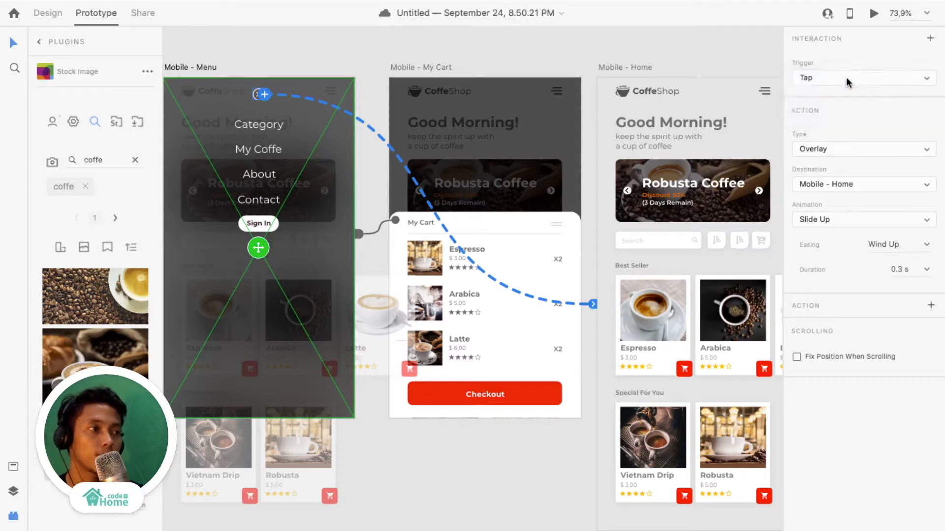
click(823, 148)
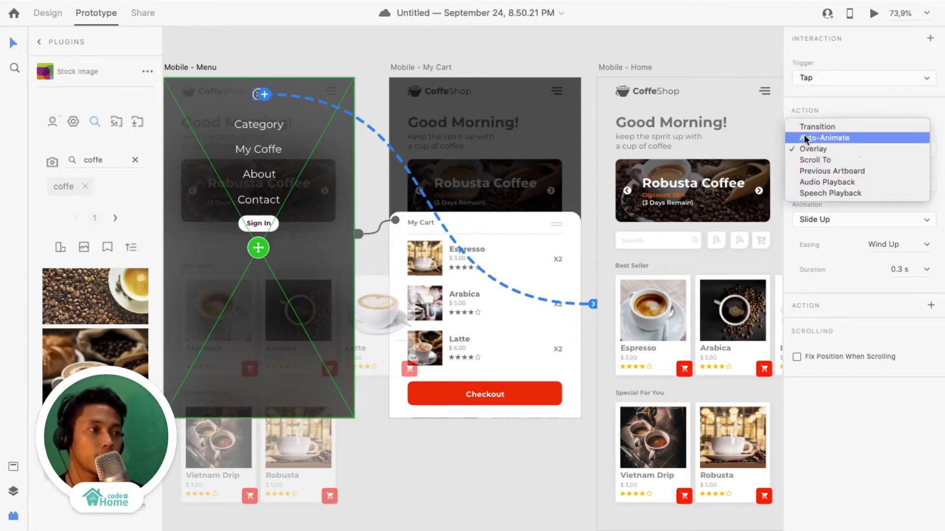
click(807, 128)
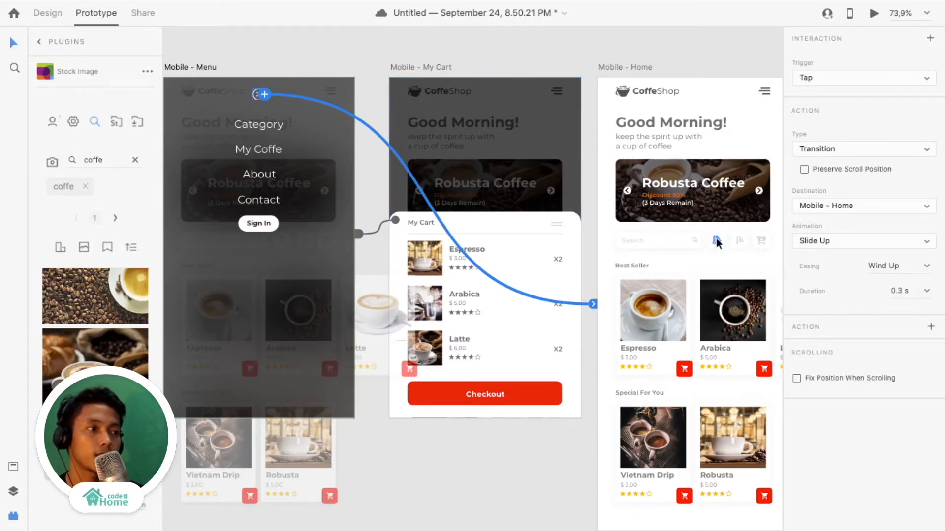
click(844, 244)
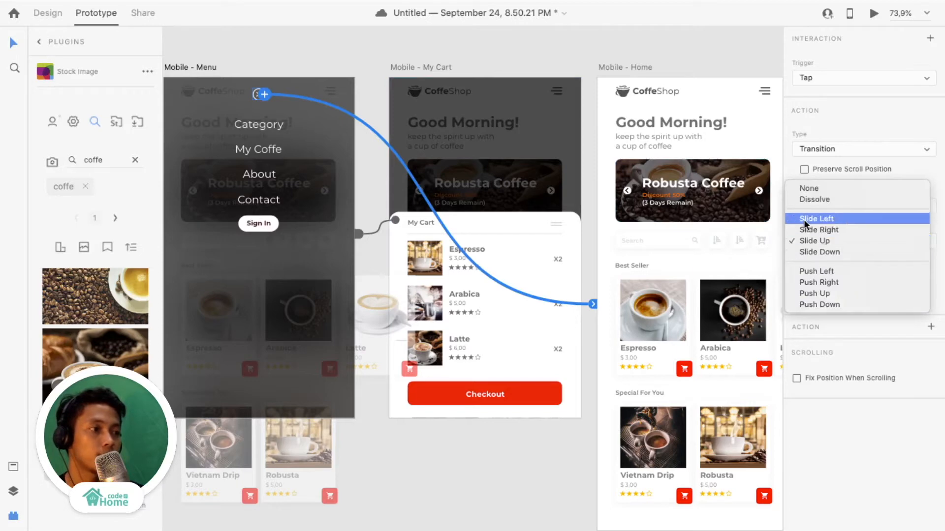
click(846, 199)
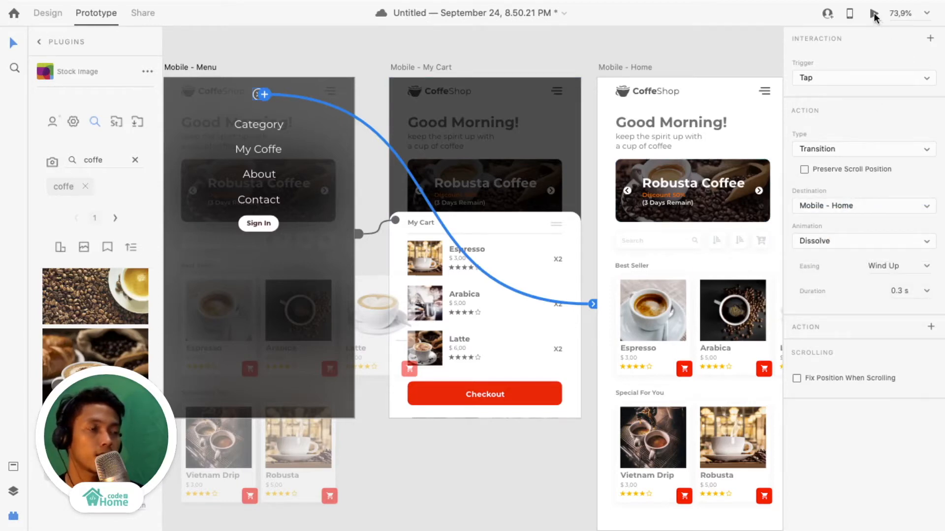
- Preview the prototype and test the menu's close icon and the home screen's hamburger icon
click(874, 13)
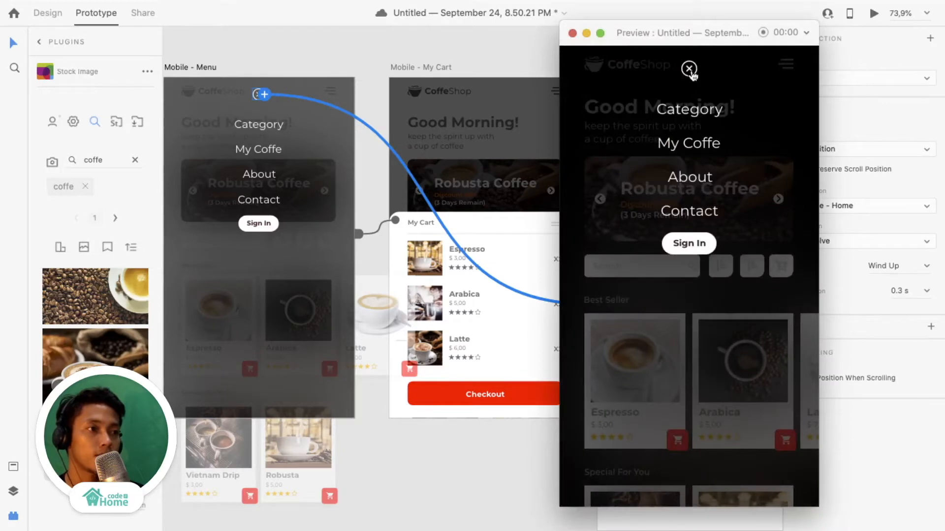
click(689, 69)
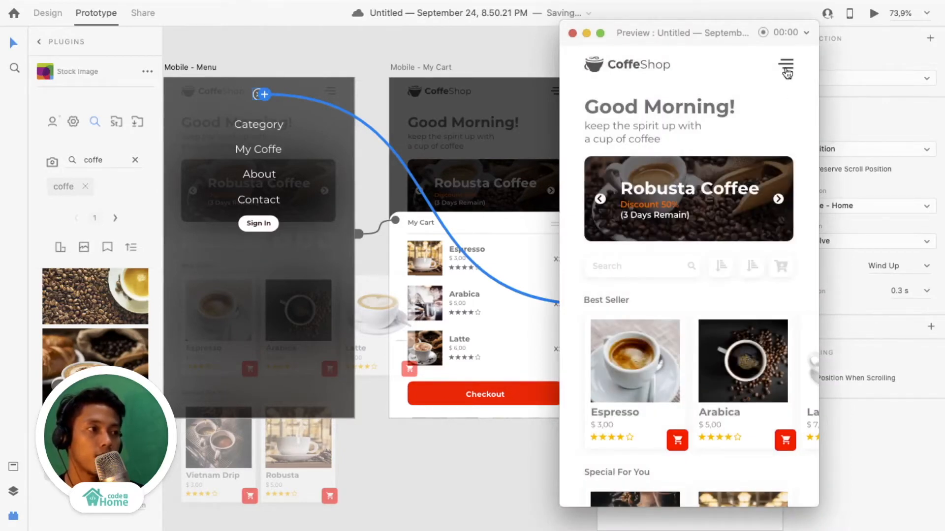
click(785, 72)
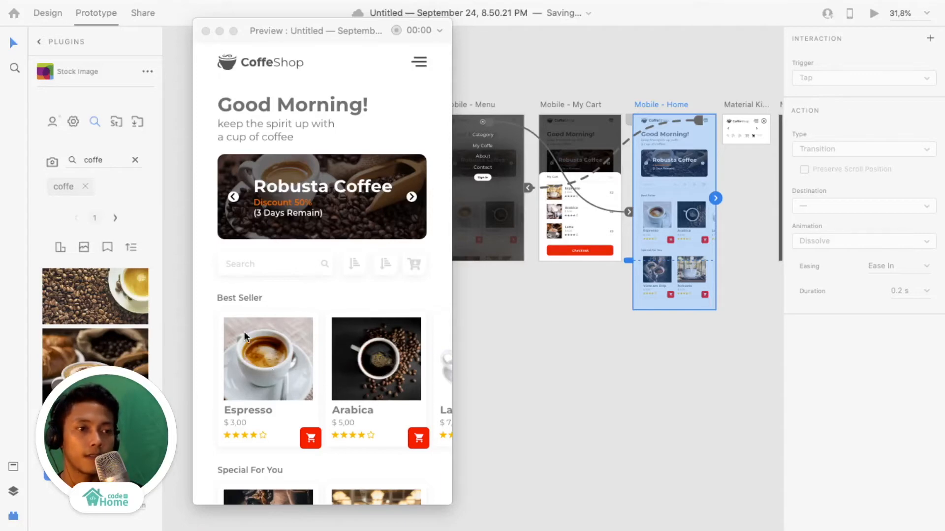
- Scroll through the home screen's product sections in the preview, checking the Best Seller cards, and close the preview
scroll(244, 335, down, 5)
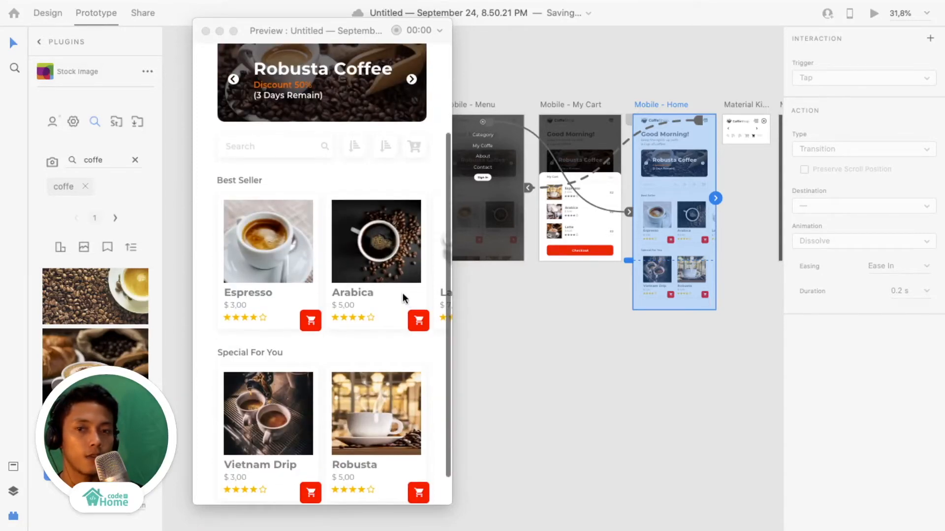
click(412, 287)
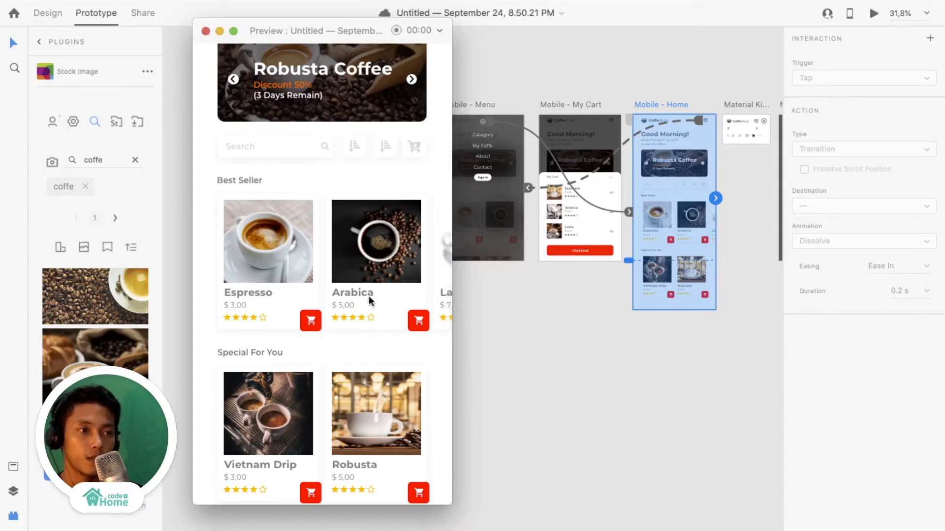
scroll(308, 253, up, 4)
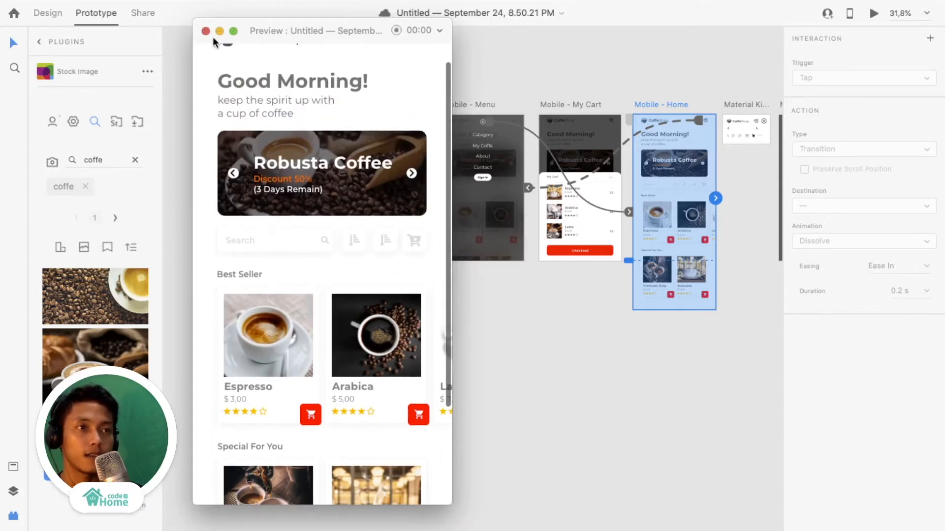
click(206, 30)
- Move the Mobile - Menu and Mobile - My Cart artboards together to the left, leaving an artboard-wide gap beside Mobile - Home
scroll(495, 252, up, 5)
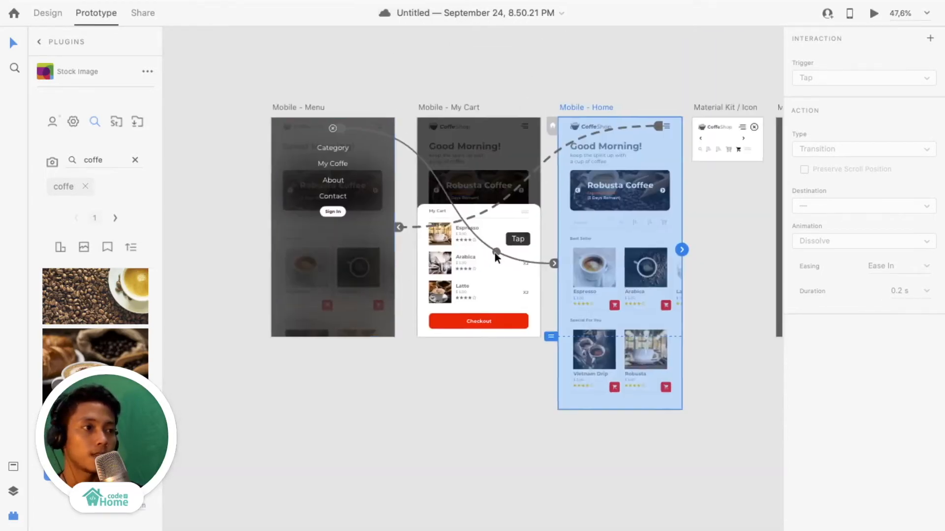
click(449, 108)
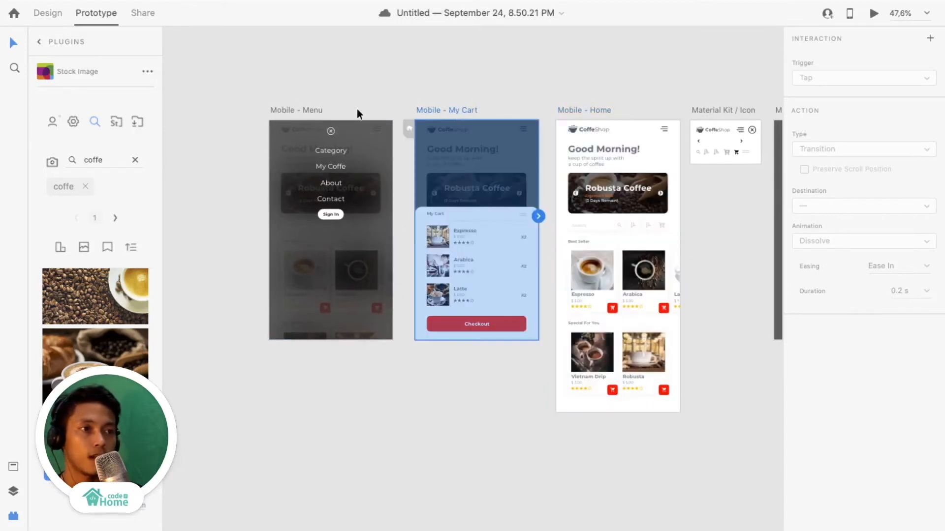
click(289, 111)
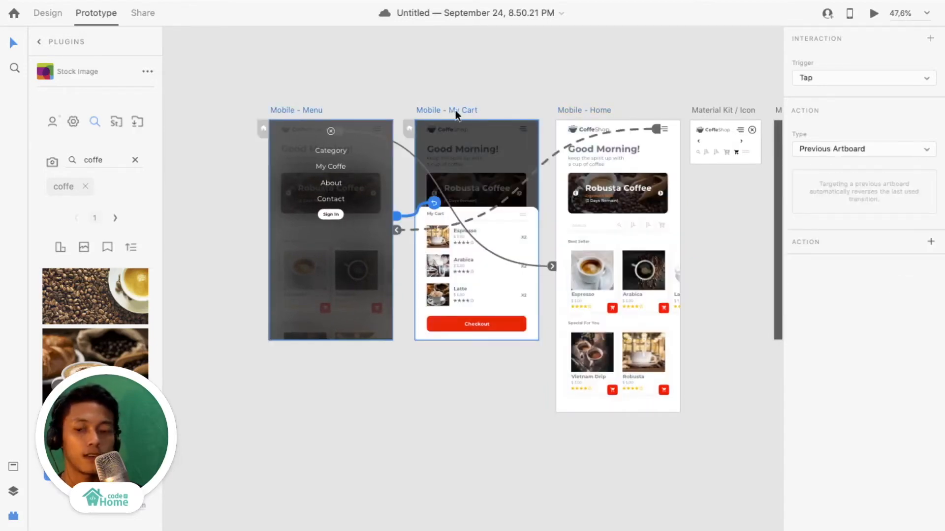
drag(449, 108, 245, 137)
- Duplicate the Mobile - Home artboard into the gap between Mobile - My Cart and the original
click(584, 110)
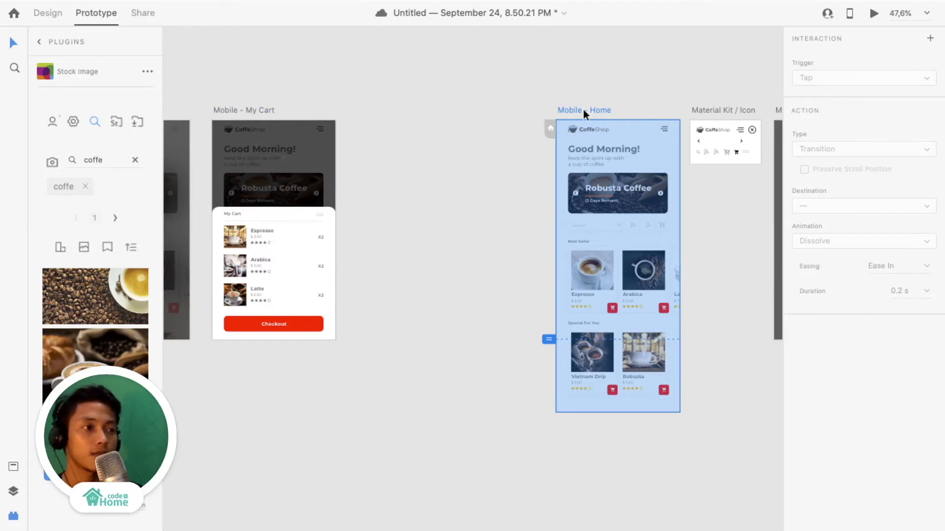
drag(583, 109, 435, 126)
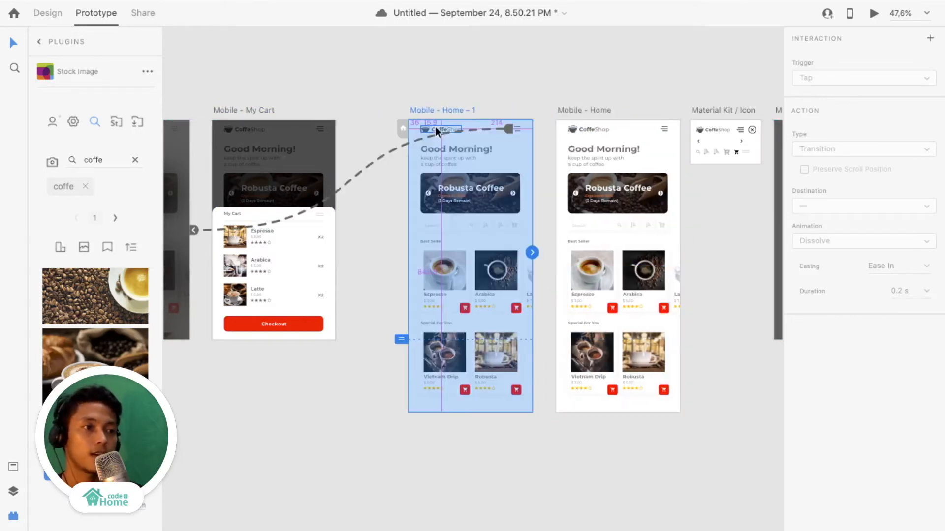
scroll(517, 286, up, 5)
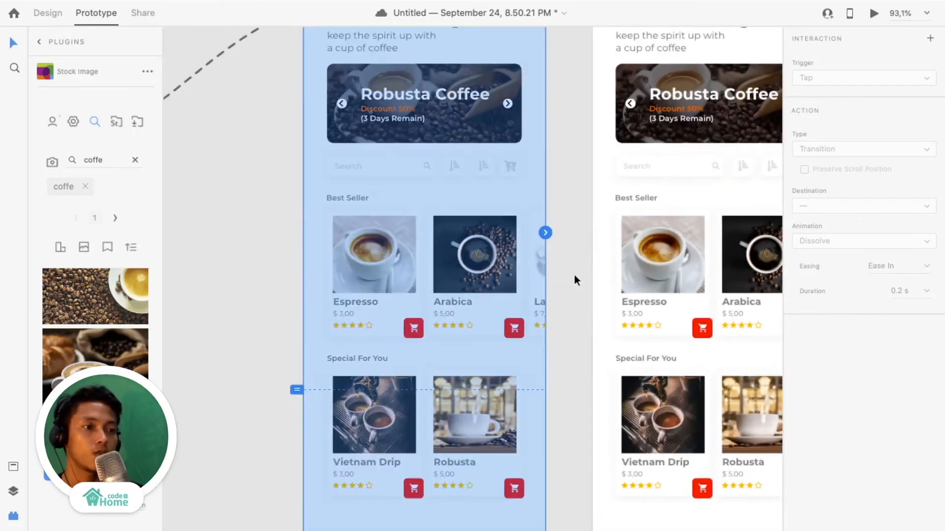
click(586, 257)
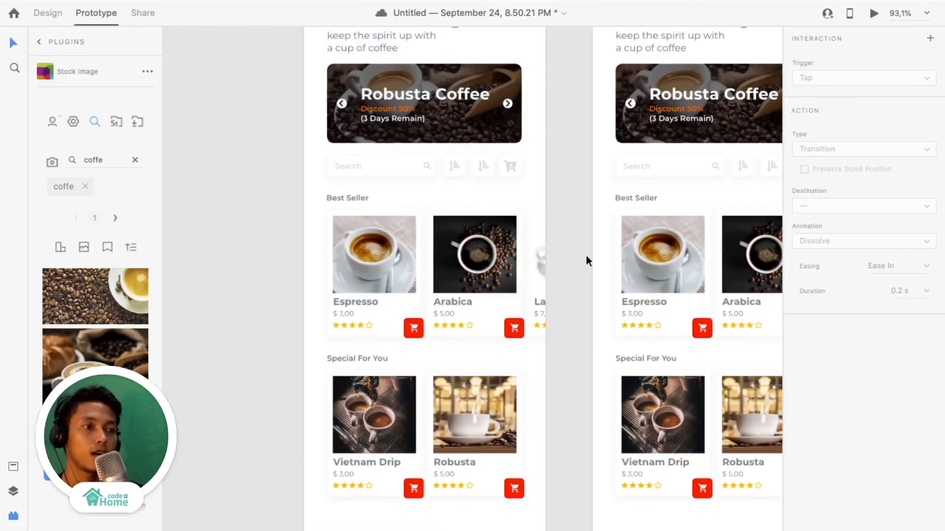
- On Mobile - Home – 1, shift the three Best Seller cards left together until the Latte card lines up with the banner's right edge
click(482, 255)
shift+click(383, 255)
shift+click(554, 269)
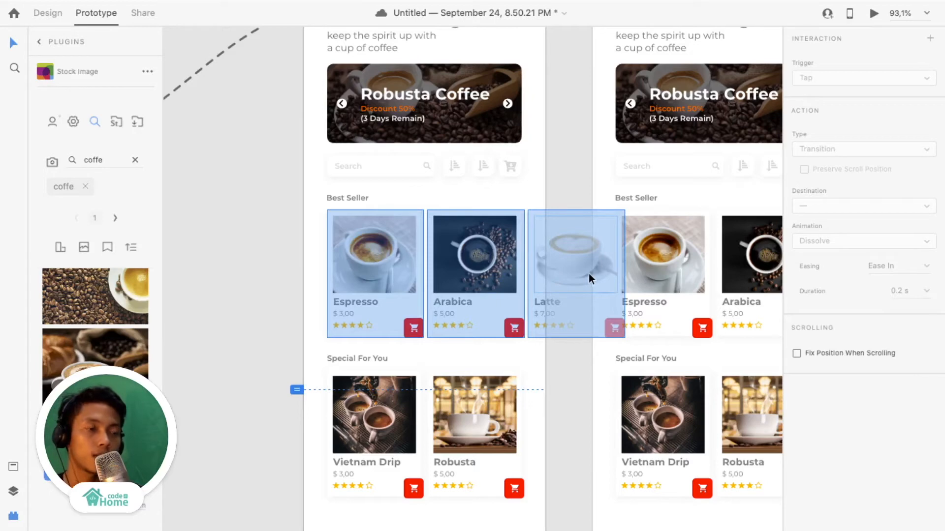
drag(589, 273, 486, 290)
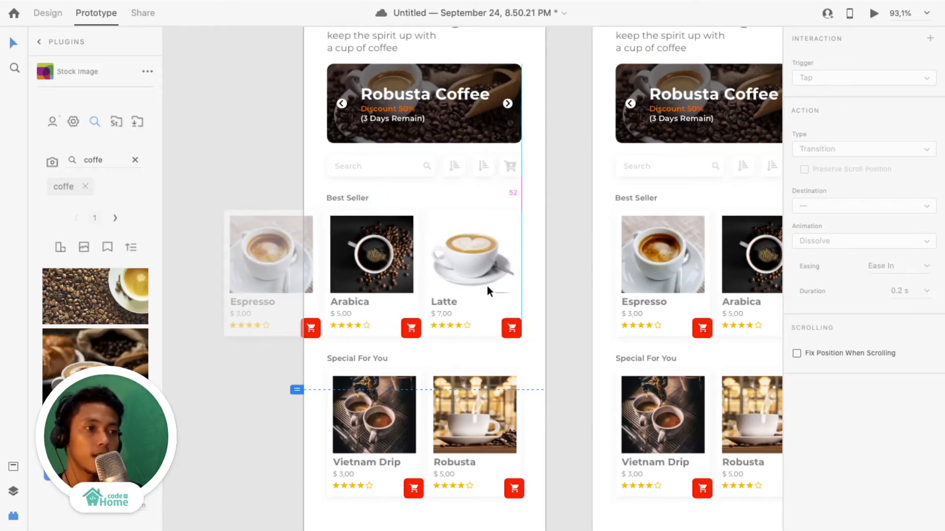
drag(487, 287, 487, 287)
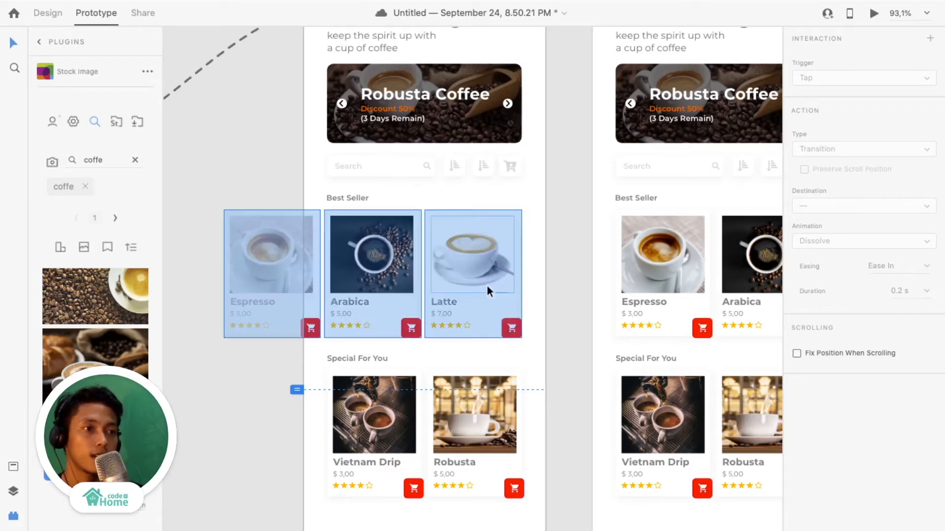
click(561, 282)
- Link the Espresso card on Mobile - Home to Mobile - Home – 1 with a Drag trigger and Auto-Animate action
scroll(561, 282, down, 5)
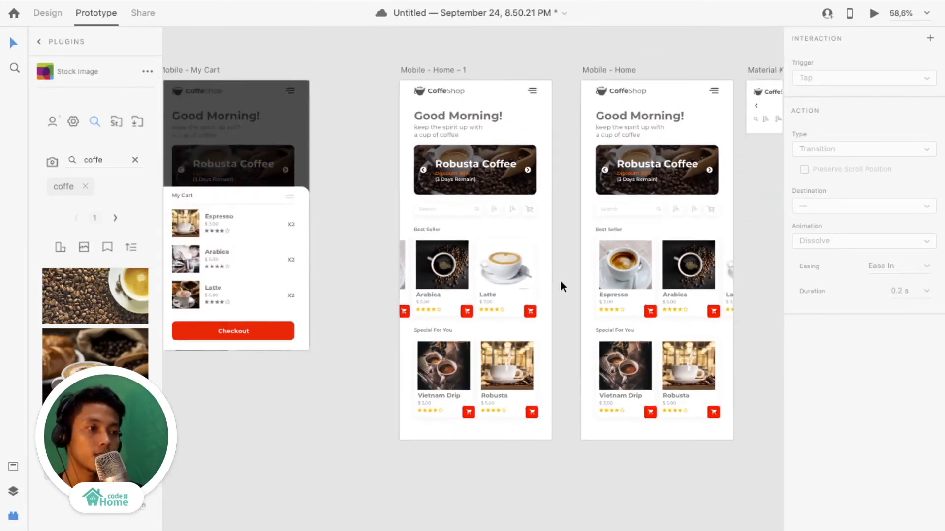
scroll(561, 282, up, 3)
scroll(561, 282, right, 2)
click(581, 269)
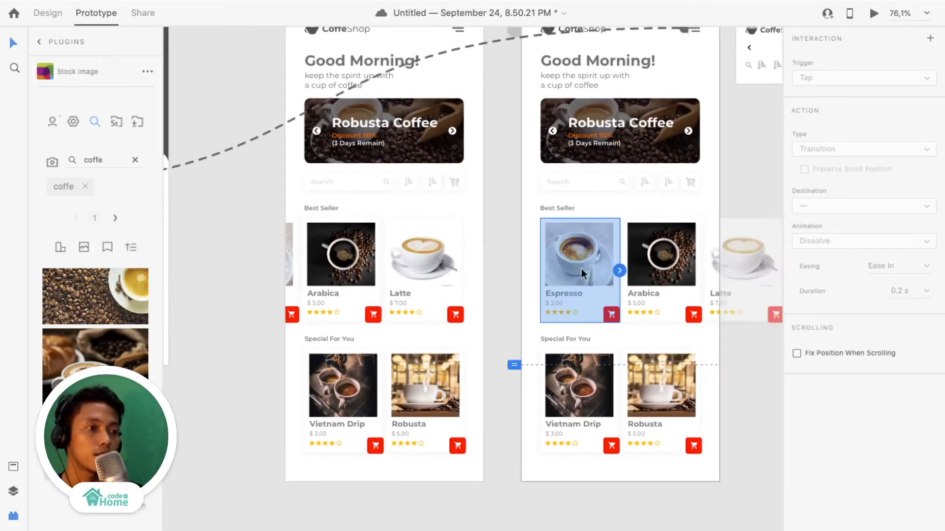
scroll(589, 272, up, 5)
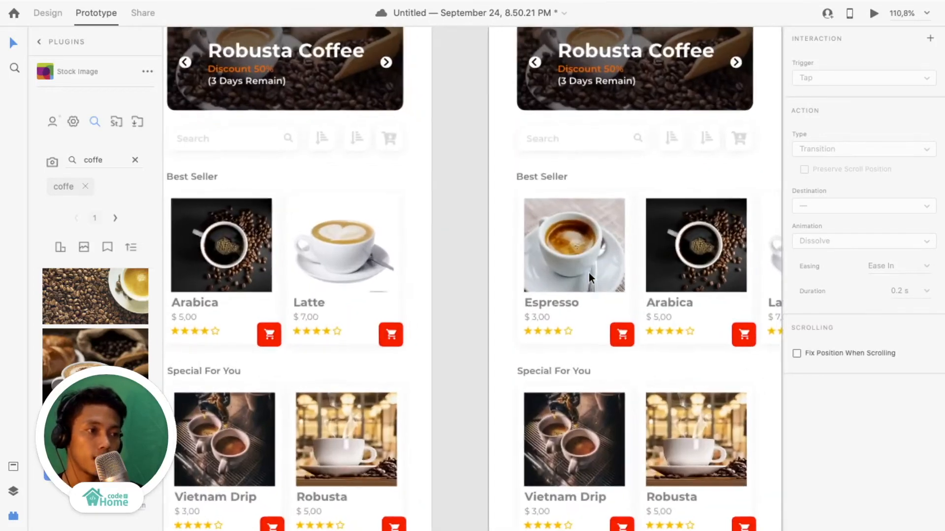
drag(637, 267, 351, 279)
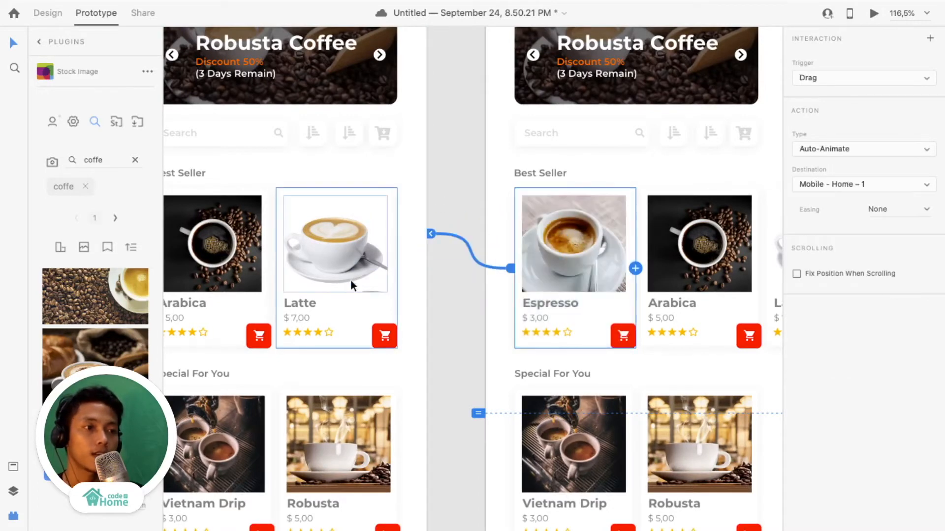
click(831, 79)
click(818, 77)
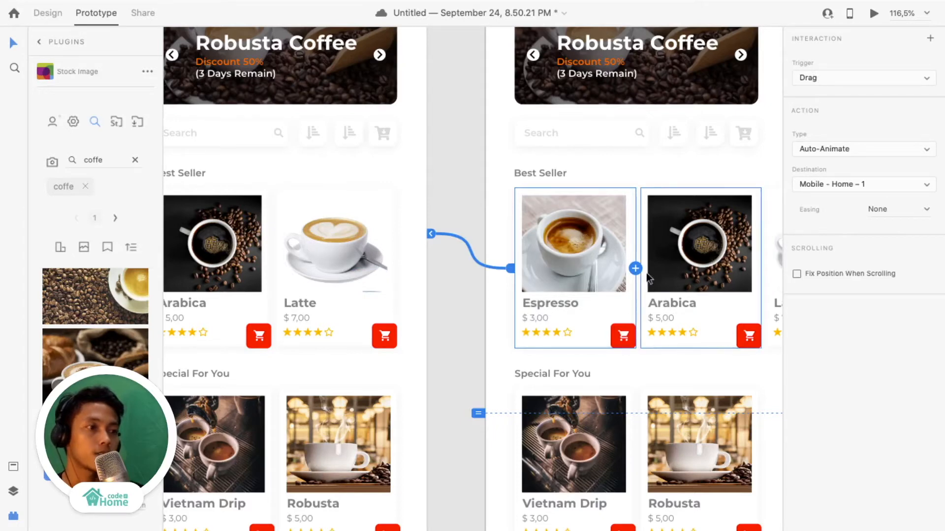
- Link the Arabica card on Mobile - Home to Mobile - Home – 1 with a Drag trigger and Auto-Animate action
scroll(644, 272, down, 3)
click(724, 295)
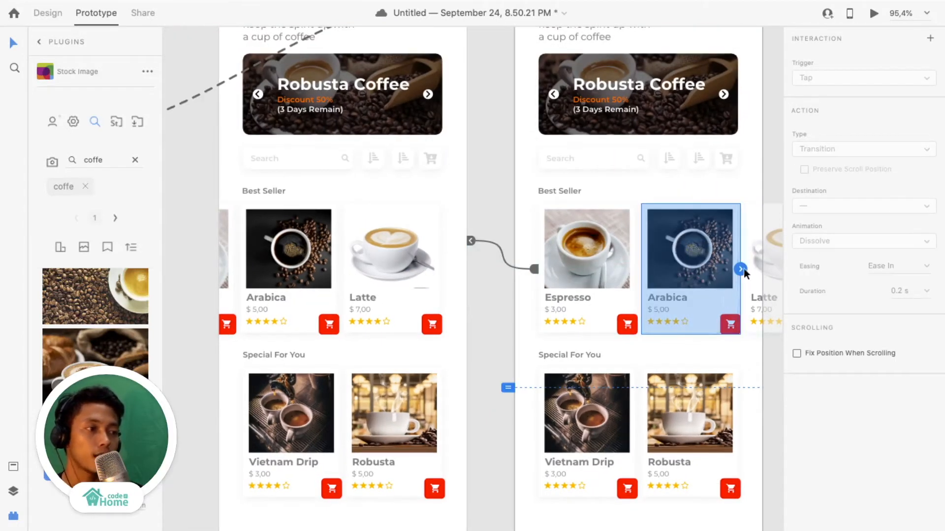
drag(741, 268, 393, 290)
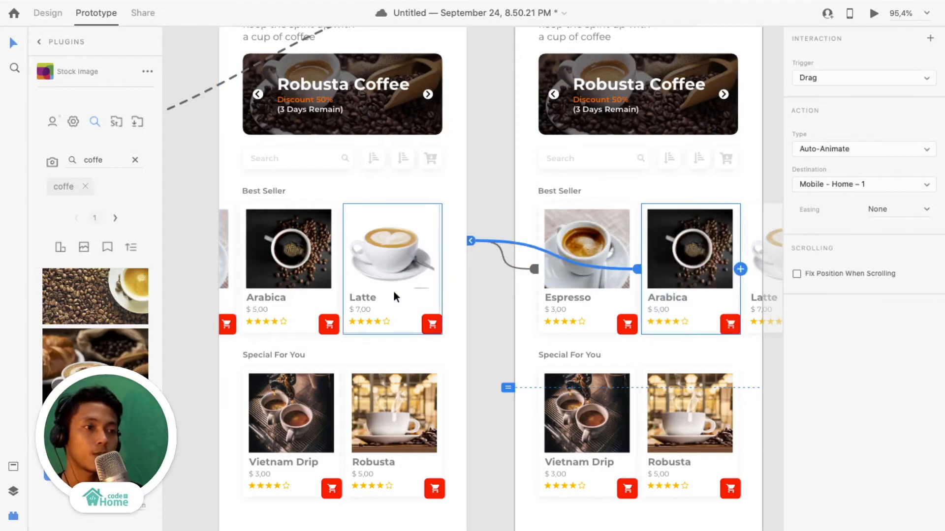
- Link the Latte card on Mobile - Home to Mobile - Home – 1 with a Drag trigger and Auto-Animate action
click(760, 253)
scroll(748, 253, right, 3)
scroll(747, 253, down, 1)
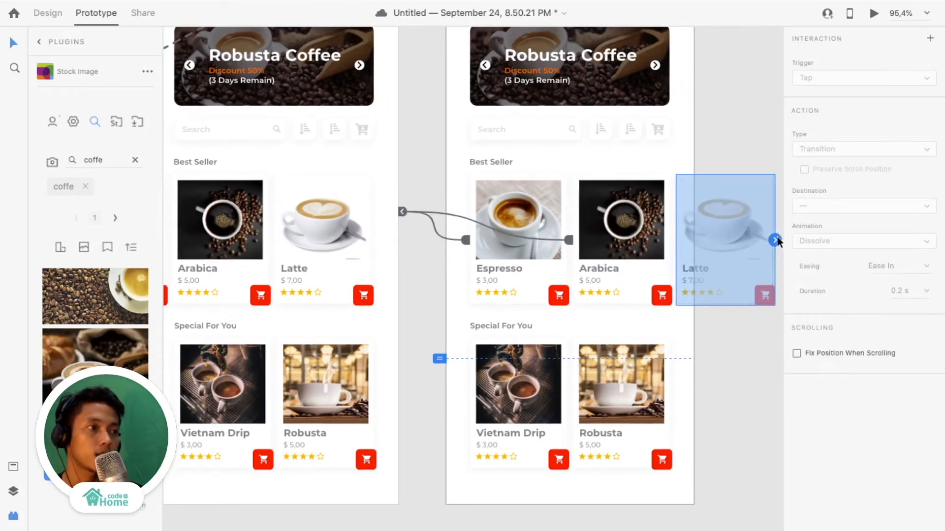
drag(777, 241, 320, 253)
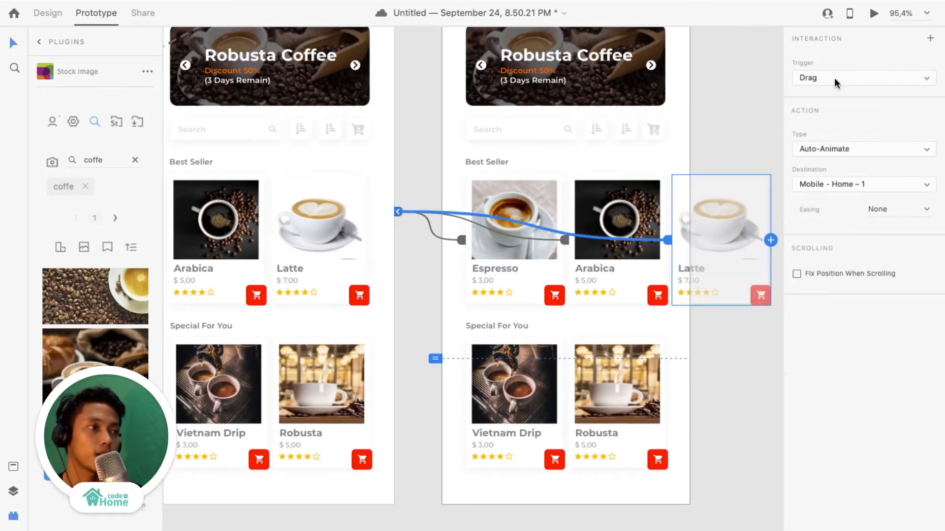
- Link the Latte card on Mobile - Home – 1 back to Mobile - Home with a Drag trigger and Auto-Animate action
click(328, 243)
scroll(328, 244, left, 4)
scroll(328, 244, down, 1)
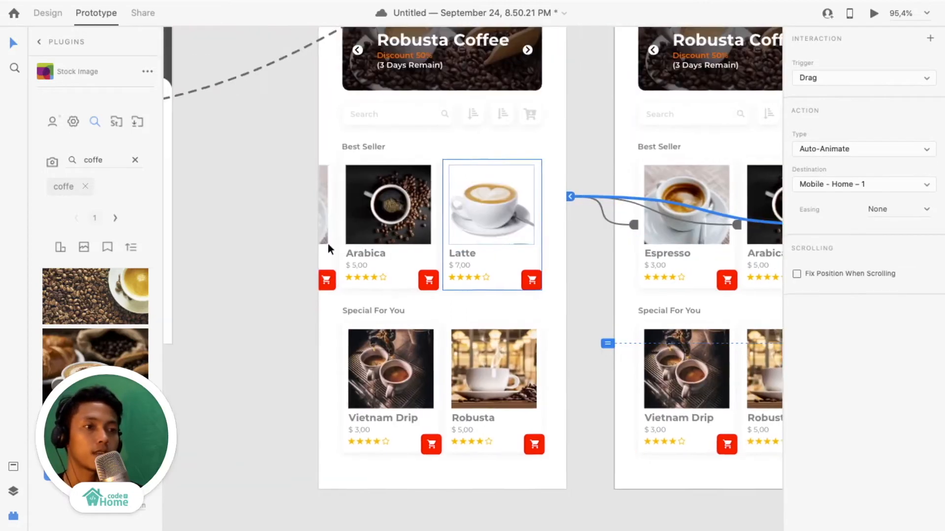
click(499, 227)
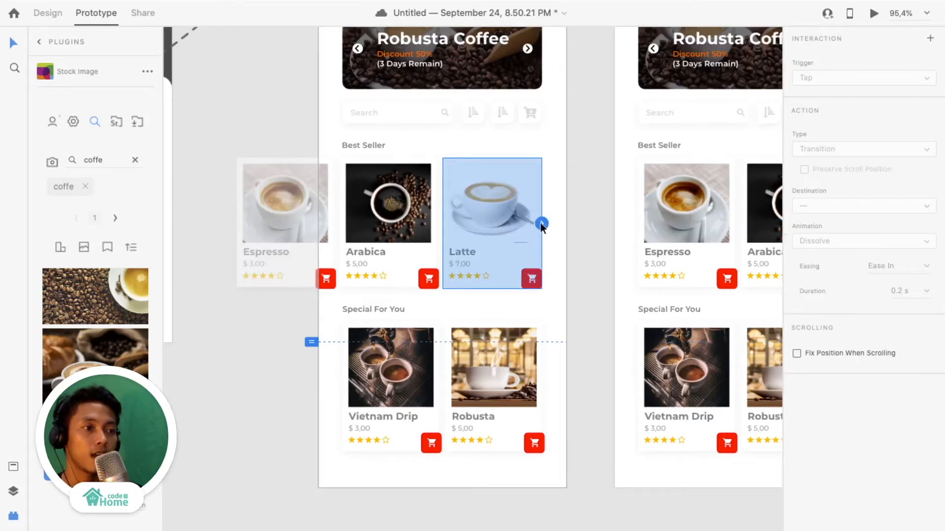
drag(542, 224, 716, 257)
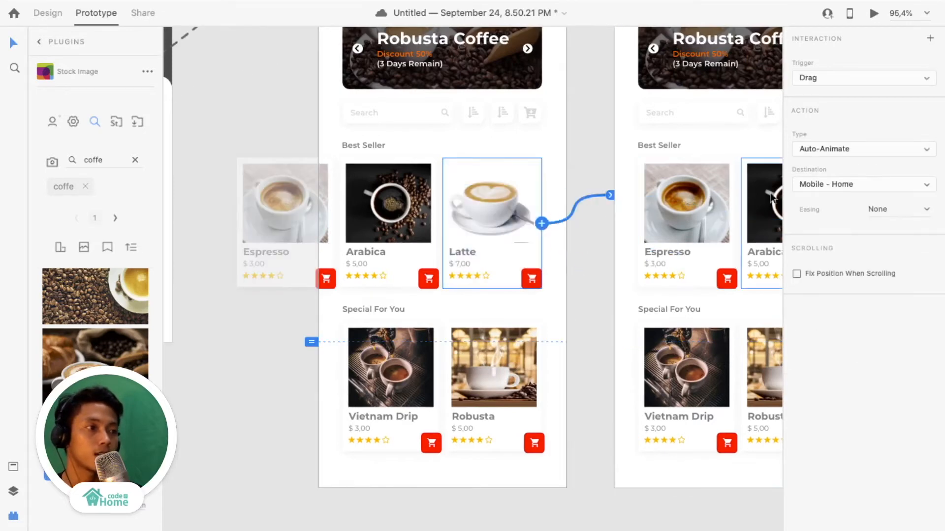
- Link the Arabica and Espresso cards on Mobile - Home – 1 back to Mobile - Home with Drag triggers and Auto-Animate actions
click(391, 216)
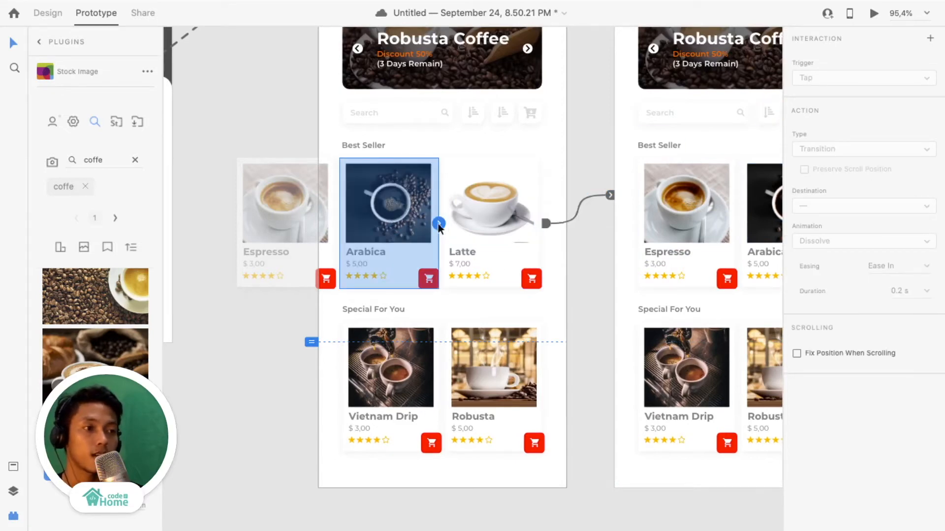
drag(439, 223, 772, 246)
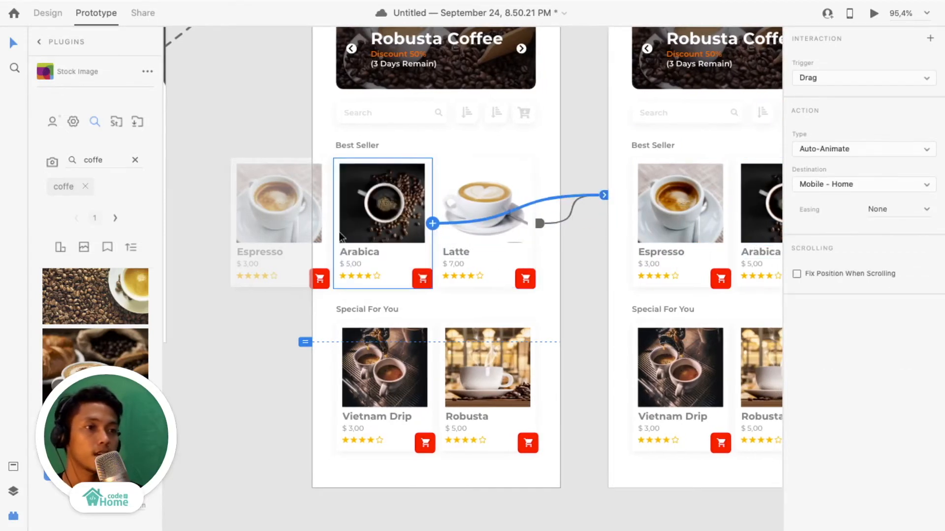
click(303, 219)
drag(330, 224, 641, 307)
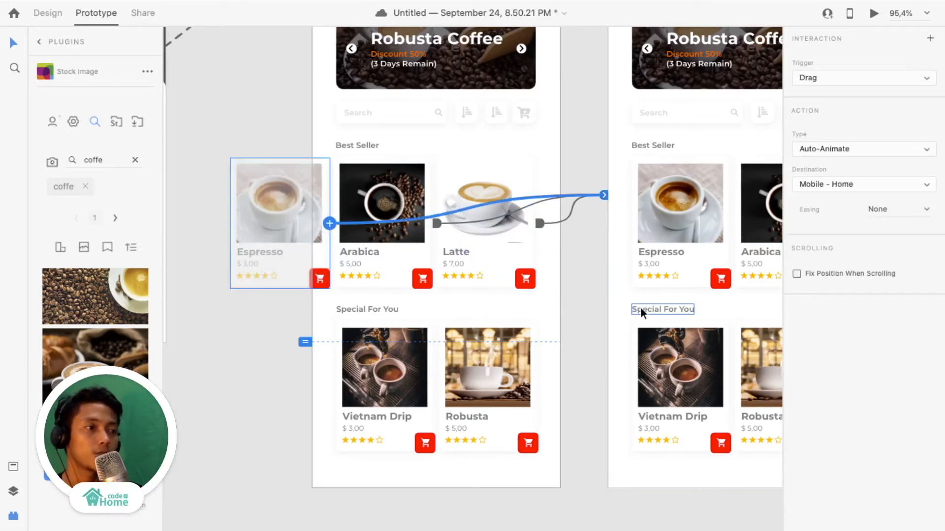
- Preview the prototype, swipe the Best Seller cards to test the carousel, and close the preview
click(873, 13)
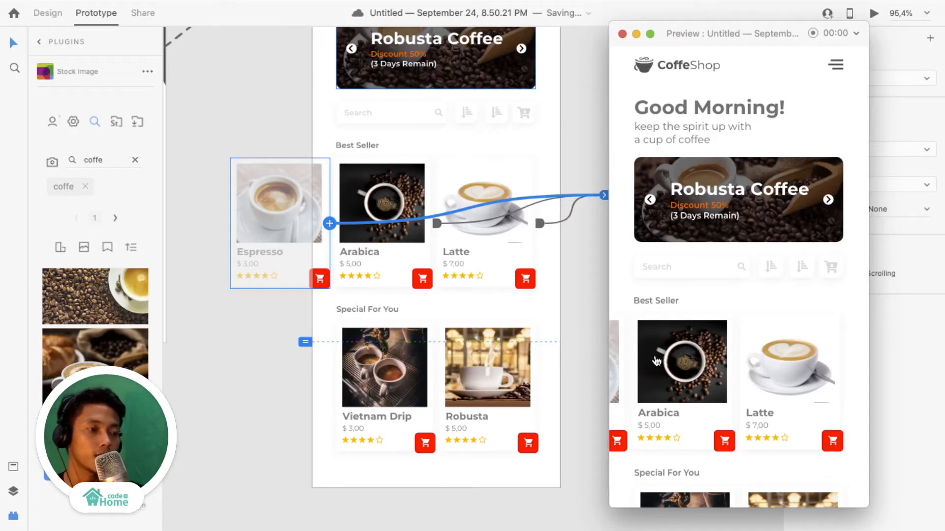
drag(650, 363, 794, 395)
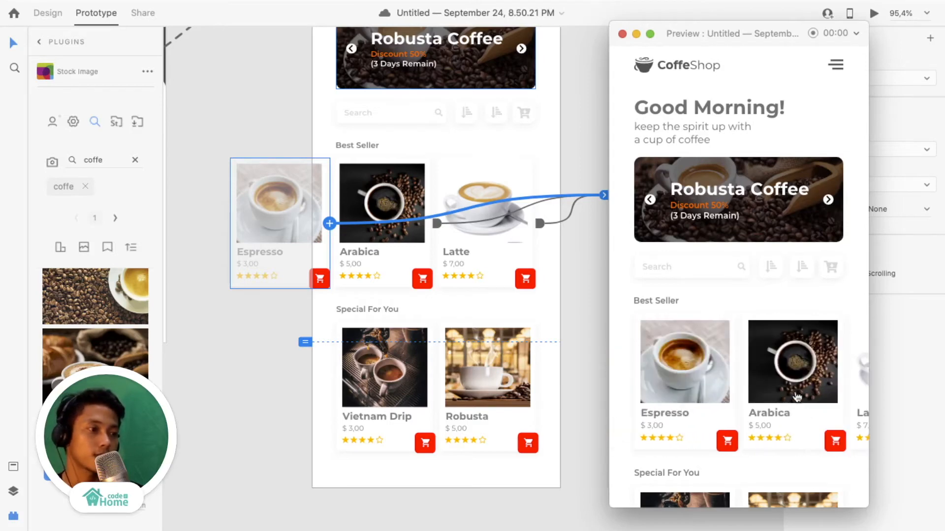
click(621, 34)
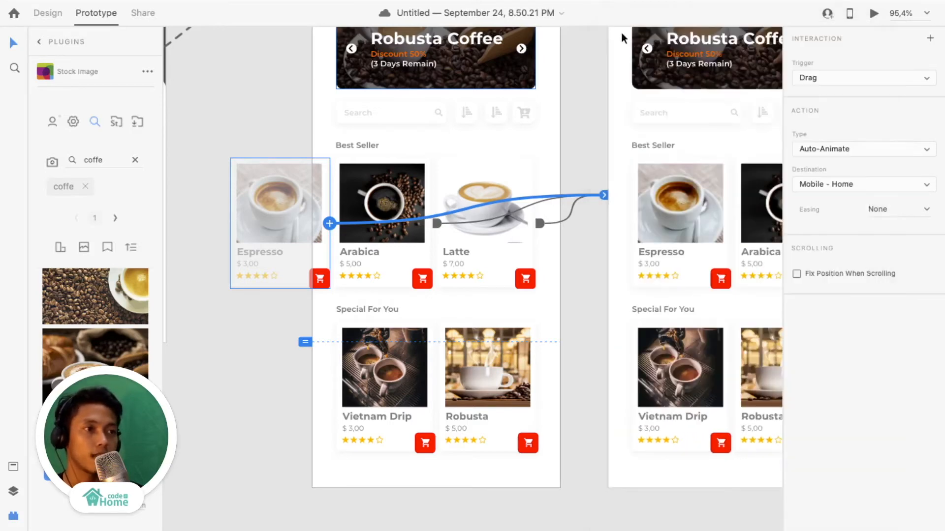
- Duplicate the Mobile - My Cart artboard directly below the original
scroll(573, 124, down, 2)
scroll(574, 124, up, 1)
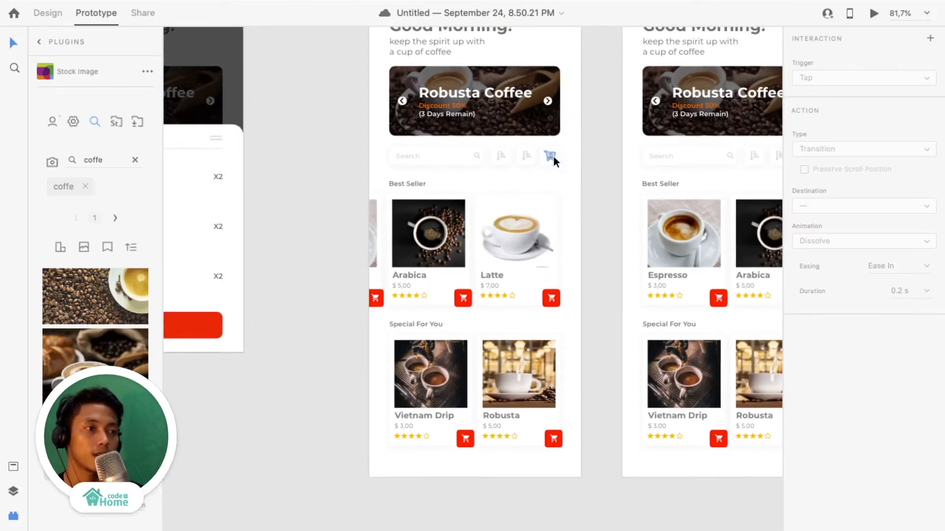
scroll(553, 157, left, 5)
scroll(554, 157, up, 2)
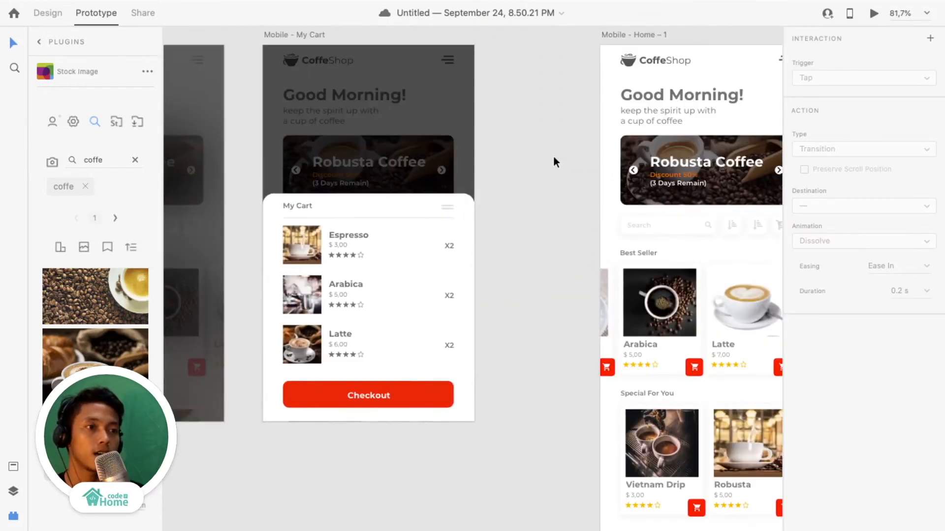
scroll(554, 157, down, 5)
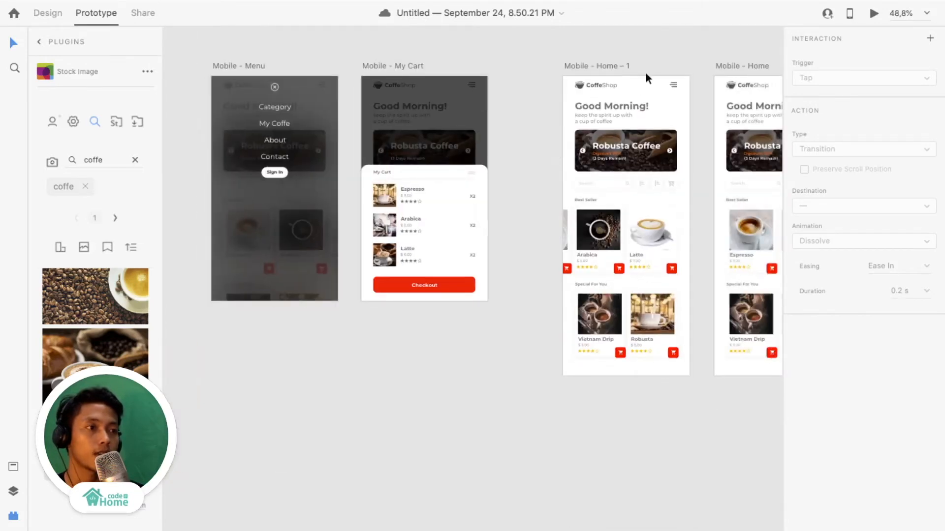
click(409, 65)
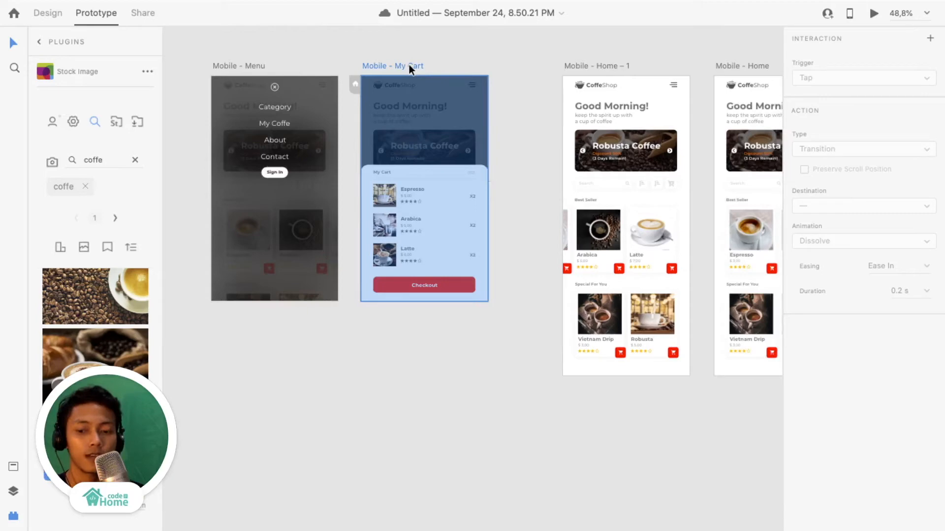
drag(409, 65, 391, 315)
- Delete the 70% black overlay rectangle from the Mobile - My Cart – 1 artboard
scroll(391, 315, up, 5)
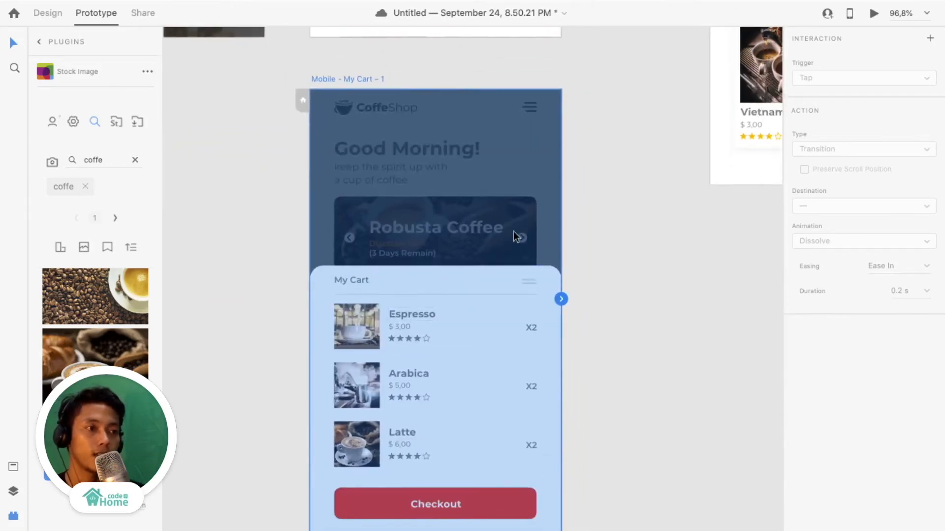
click(629, 252)
click(484, 179)
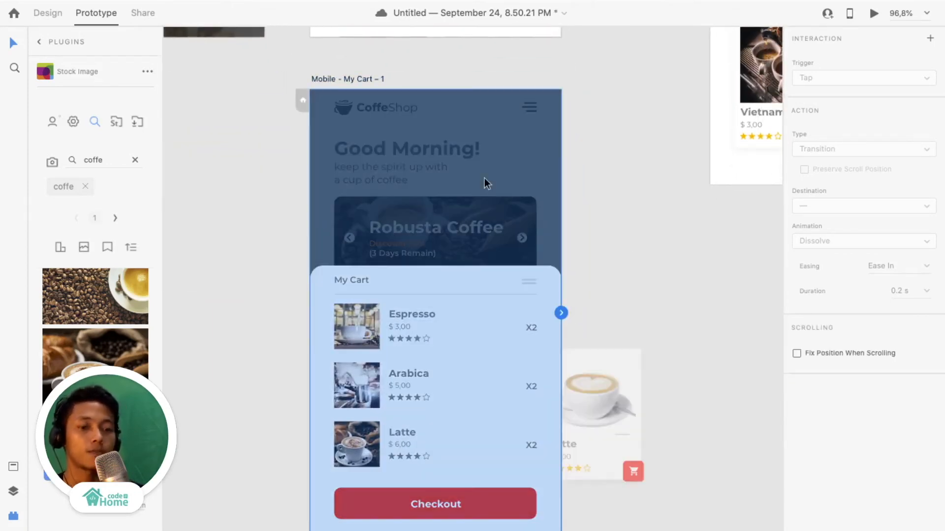
click(40, 14)
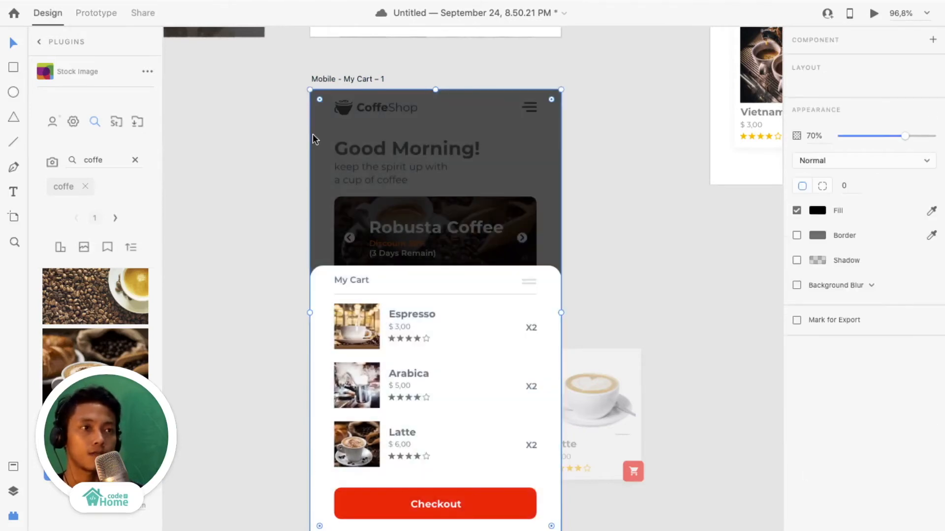
key(Delete)
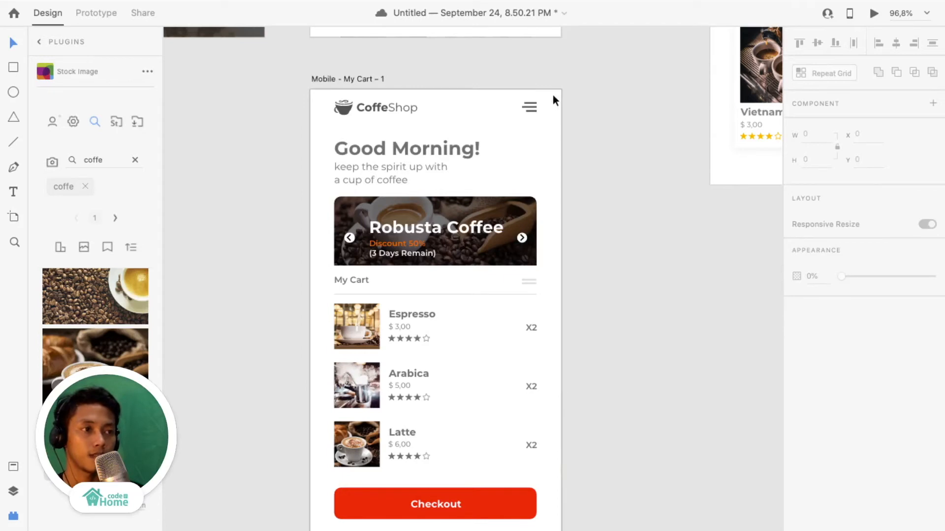
- Unlock and delete the header, greeting text and Robusta Coffee banner above the cart panel on Mobile - My Cart – 1
click(496, 107)
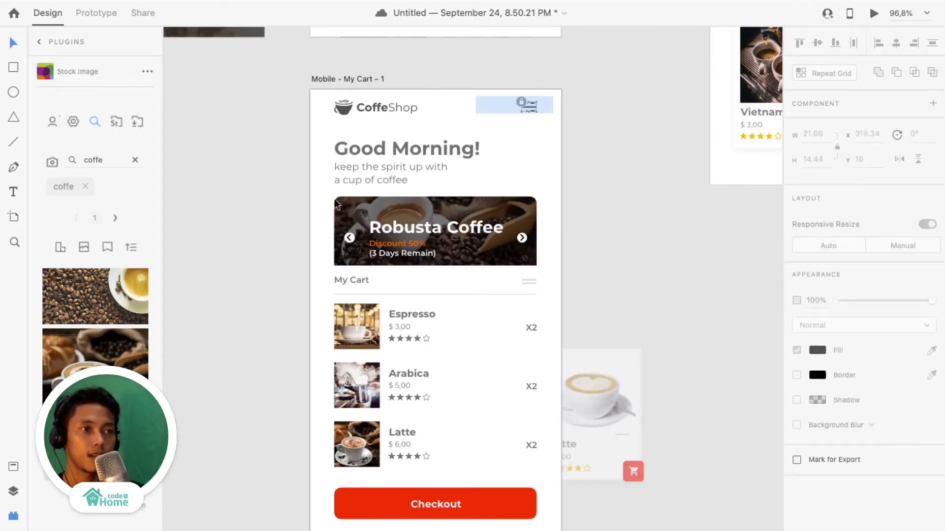
click(326, 267)
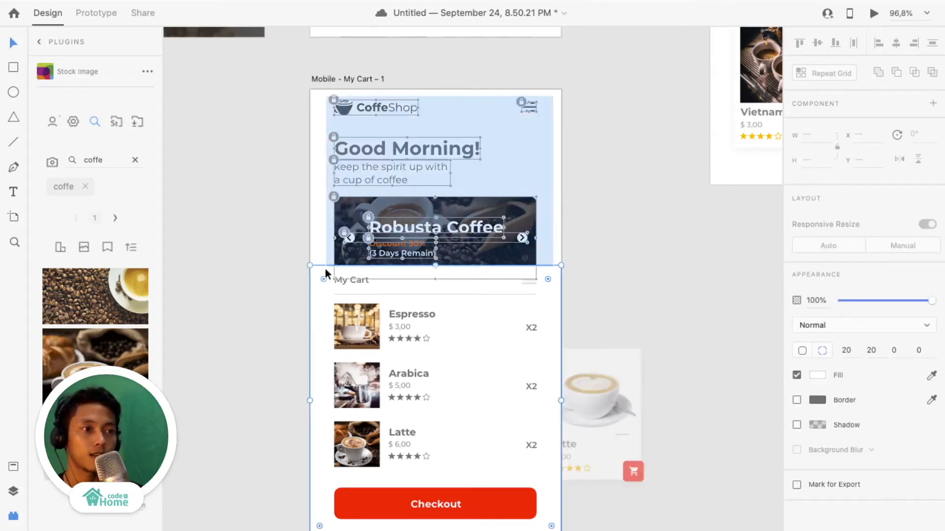
drag(324, 263, 324, 256)
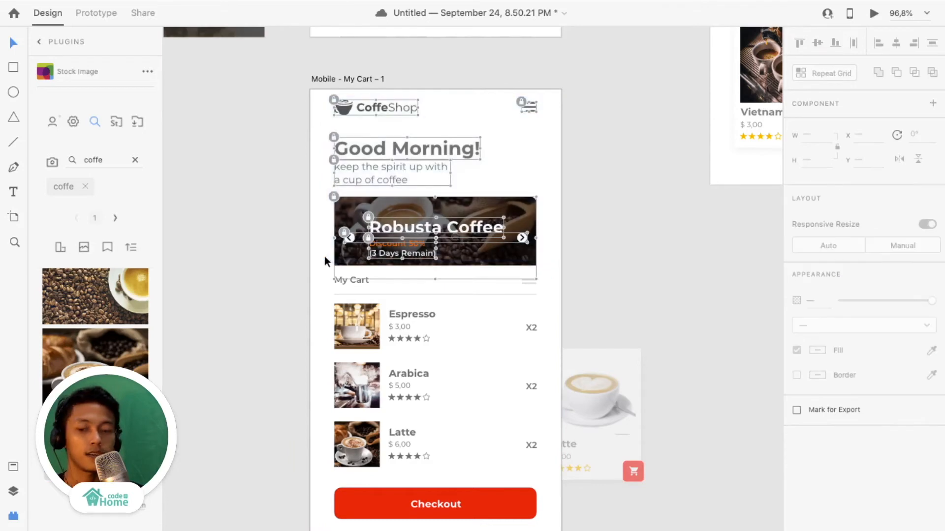
key(super+l)
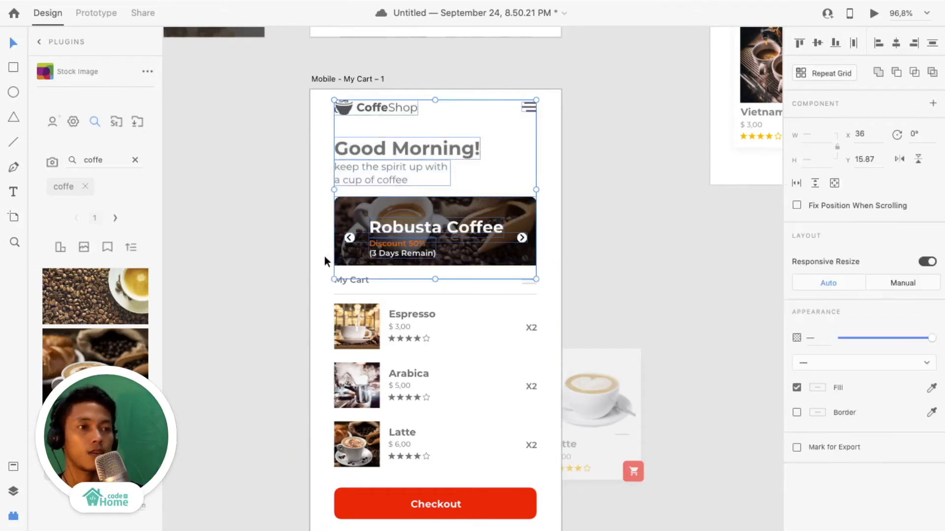
key(Delete)
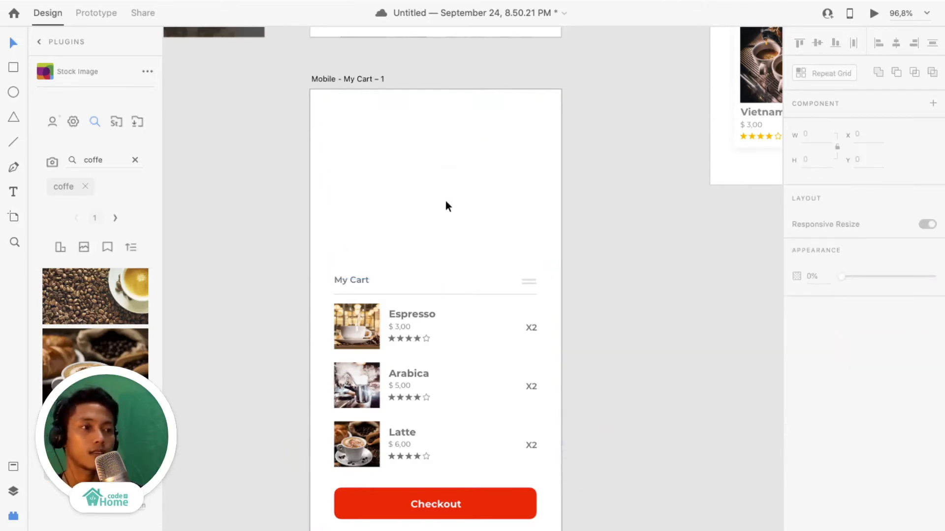
- Delete the whole cart panel from the original Mobile - My Cart artboard, including its title, handle, divider, three coffee items and Checkout button
scroll(445, 201, down, 5)
scroll(445, 201, up, 4)
scroll(416, 165, up, 3)
scroll(415, 165, up, 3)
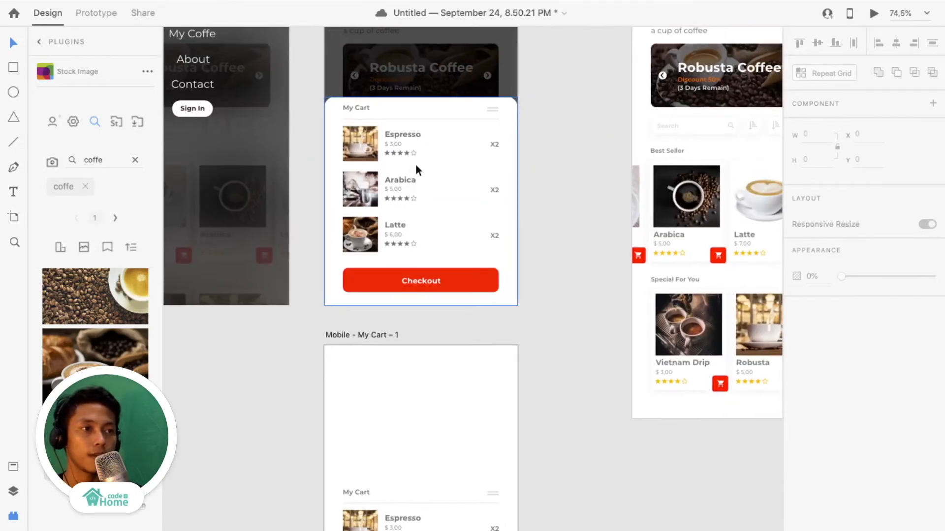
click(498, 110)
shift+click(493, 109)
shift+click(360, 108)
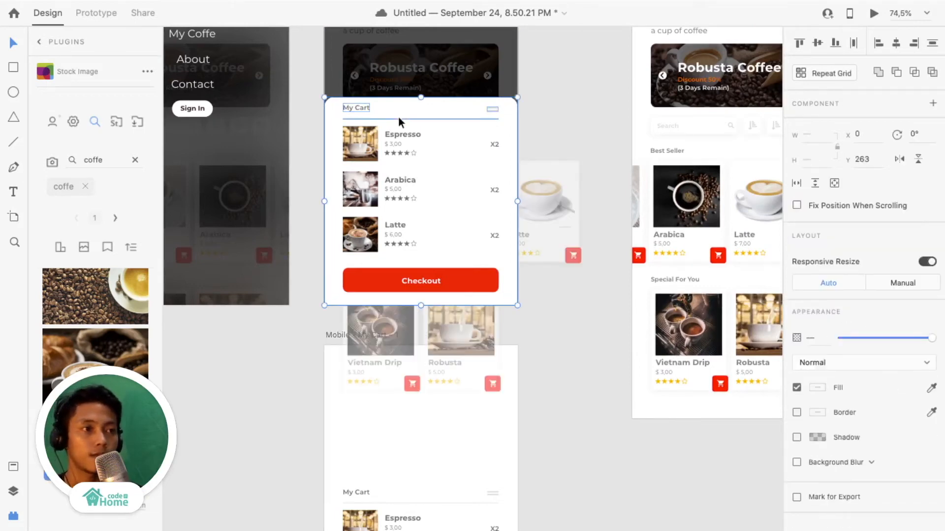
shift+click(398, 119)
shift+click(396, 134)
shift+click(386, 178)
shift+click(393, 225)
shift+click(406, 285)
key(Delete)
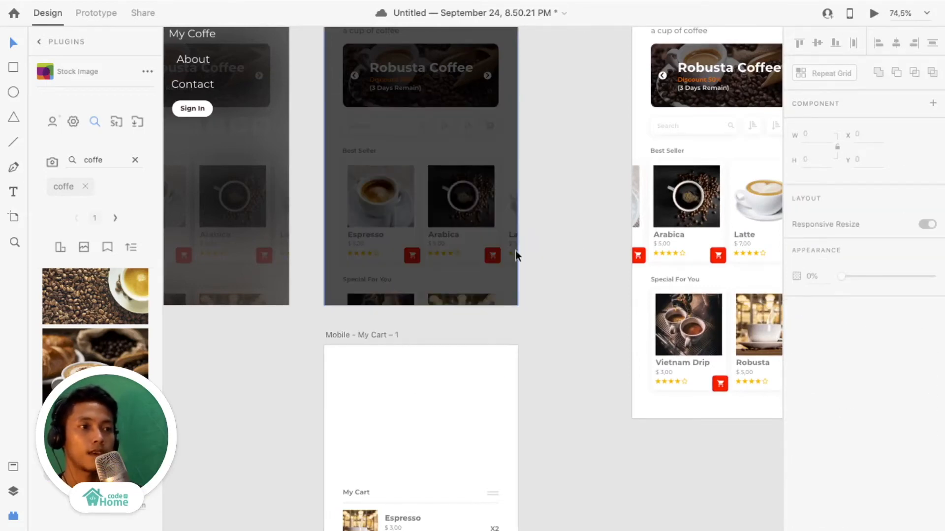
- Link the cart icon in the search row of Mobile - Home – 1 to the Mobile - My Cart artboard
scroll(515, 250, down, 5)
scroll(517, 258, down, 2)
scroll(517, 257, up, 2)
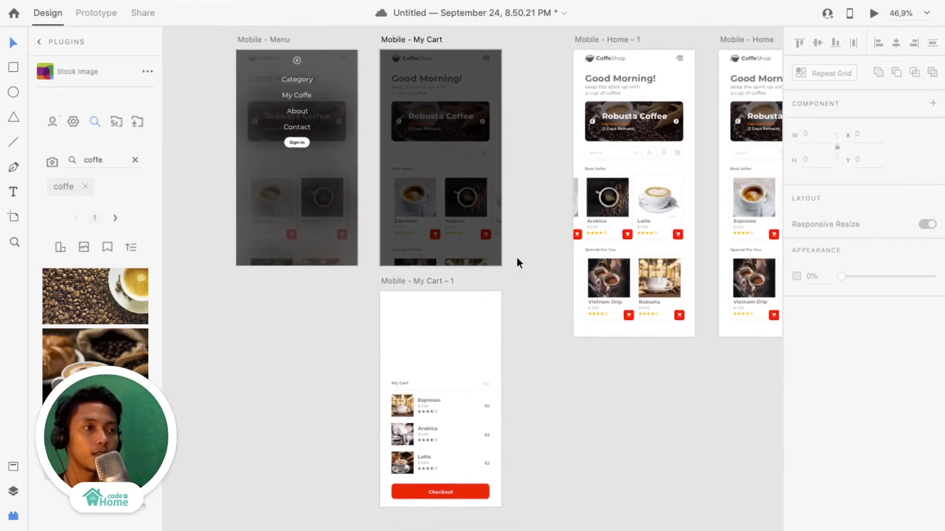
scroll(517, 257, right, 3)
scroll(653, 162, up, 5)
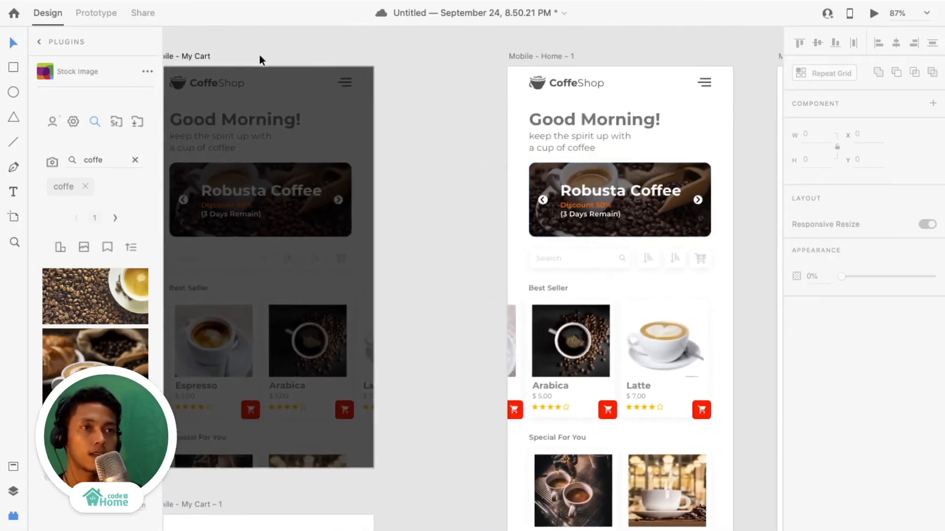
click(96, 13)
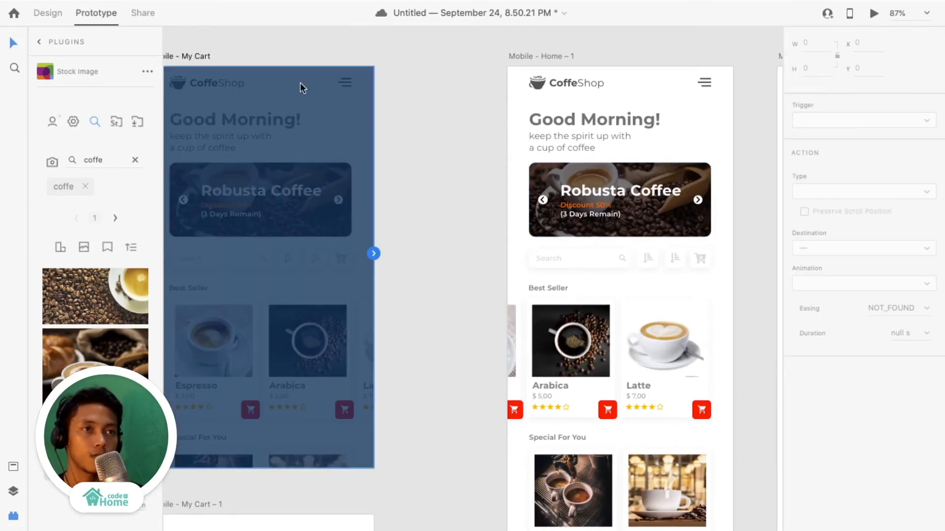
click(702, 259)
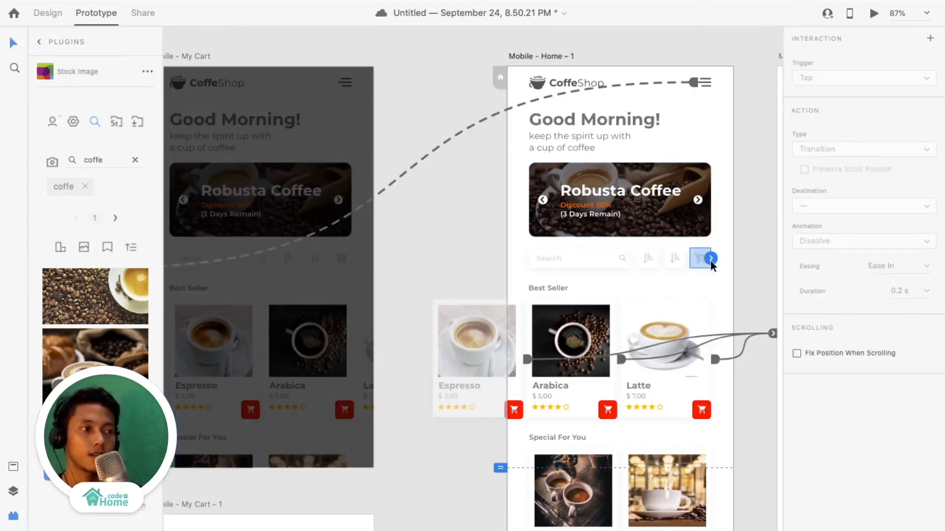
drag(757, 248, 246, 203)
scroll(246, 203, left, 4)
scroll(246, 203, down, 2)
scroll(246, 203, down, 1)
scroll(246, 203, right, 2)
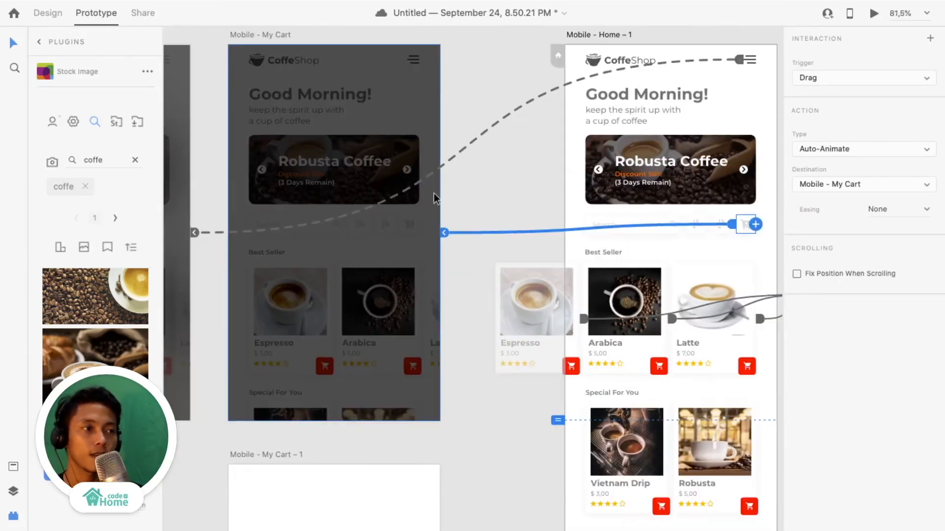
- Set the cart icon's link on Mobile - Home – 1 to a Tap trigger with the Transition action type
click(842, 77)
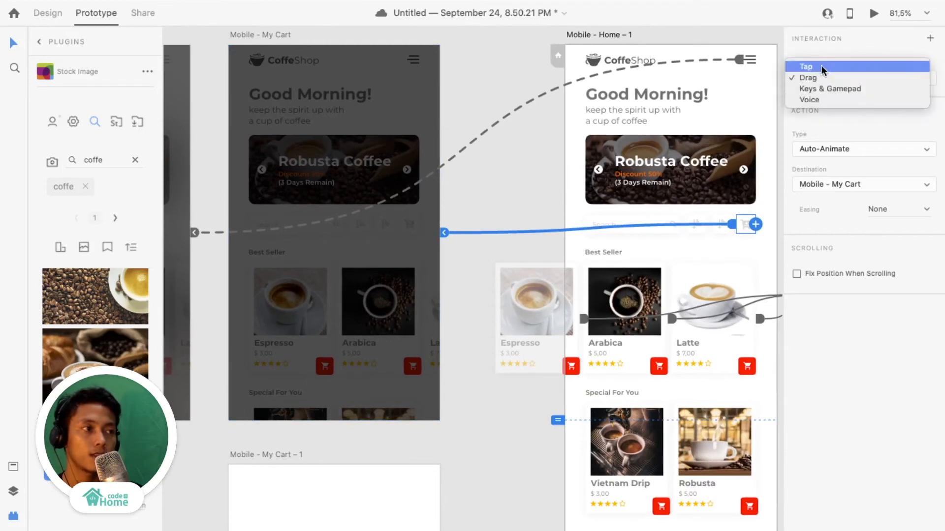
click(820, 66)
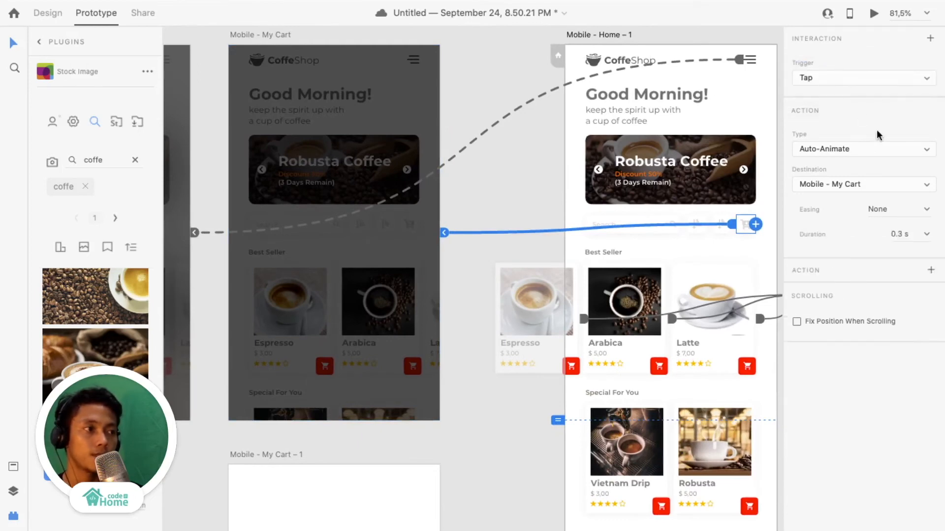
click(863, 146)
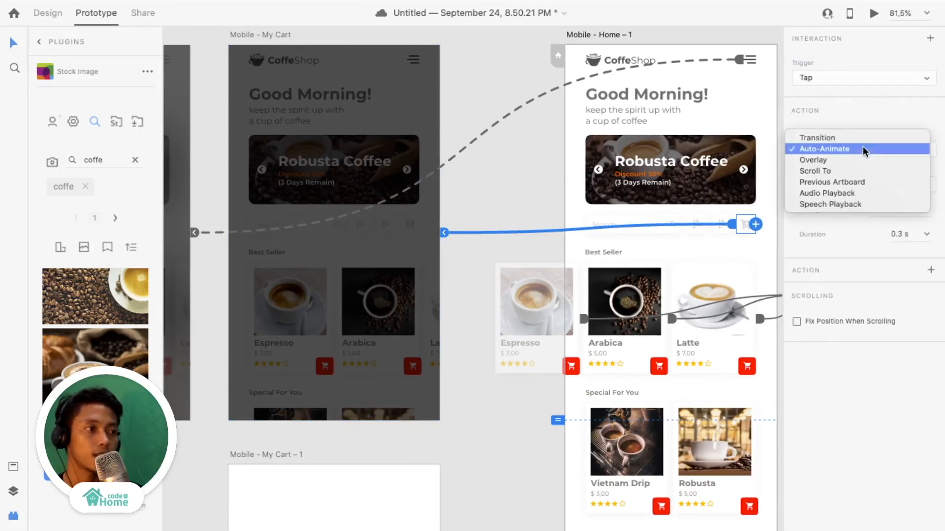
click(826, 138)
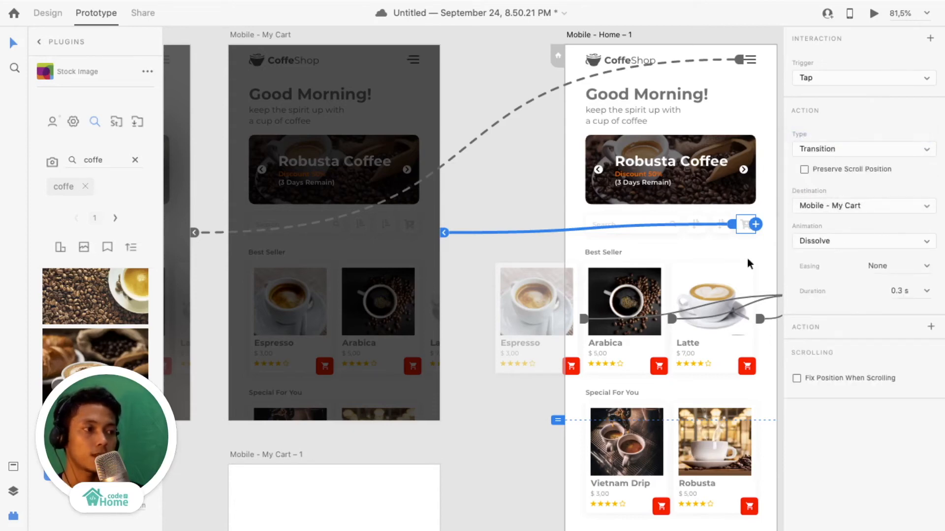
- Link the whole Mobile - My Cart artboard to the Mobile - My Cart – 1 artboard below it
scroll(435, 336, down, 3)
ctrl+scroll(435, 335, down, 5)
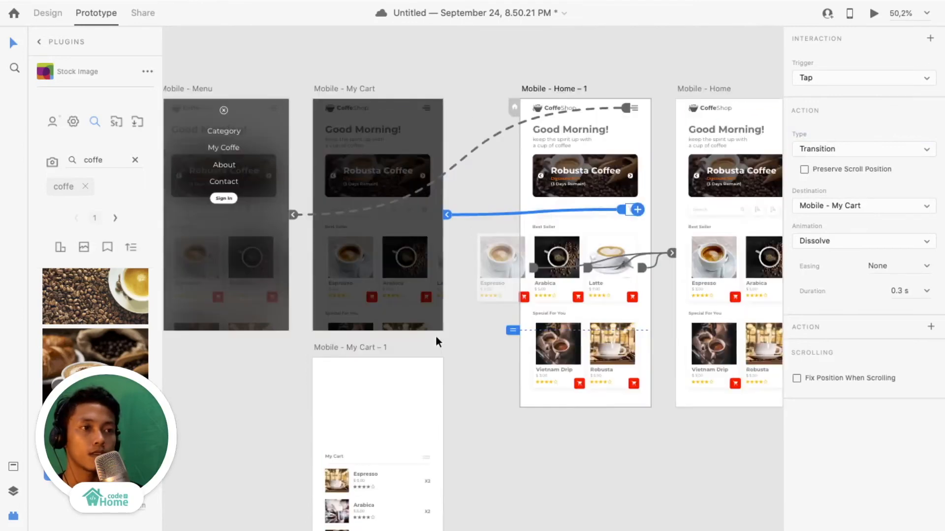
click(359, 90)
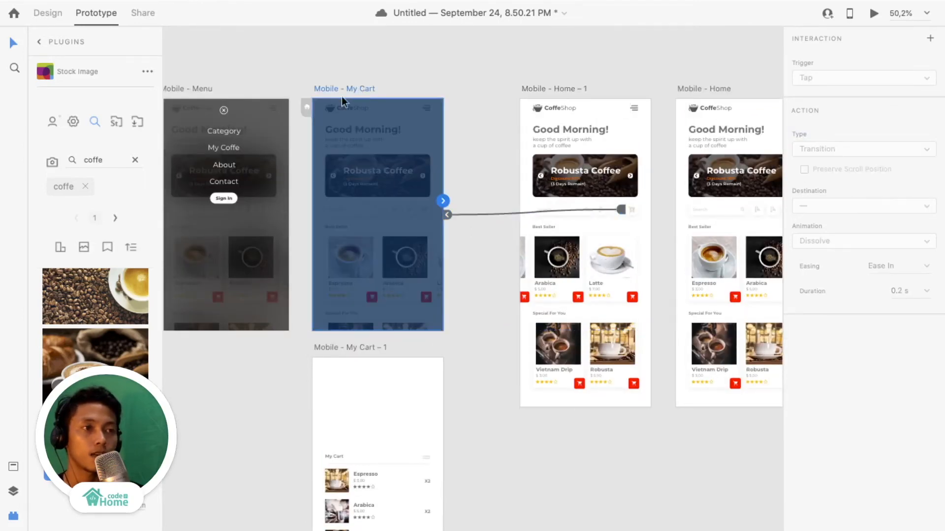
scroll(392, 221, down, 4)
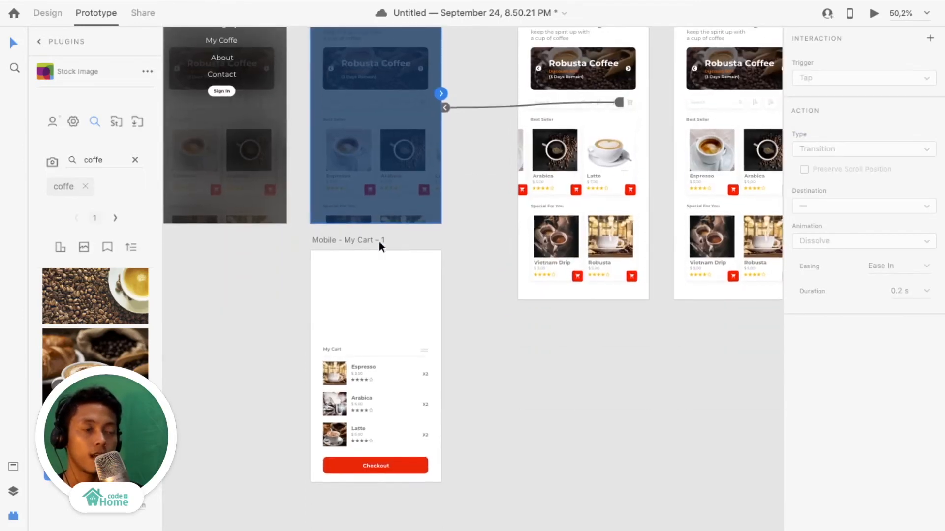
scroll(397, 171, up, 1)
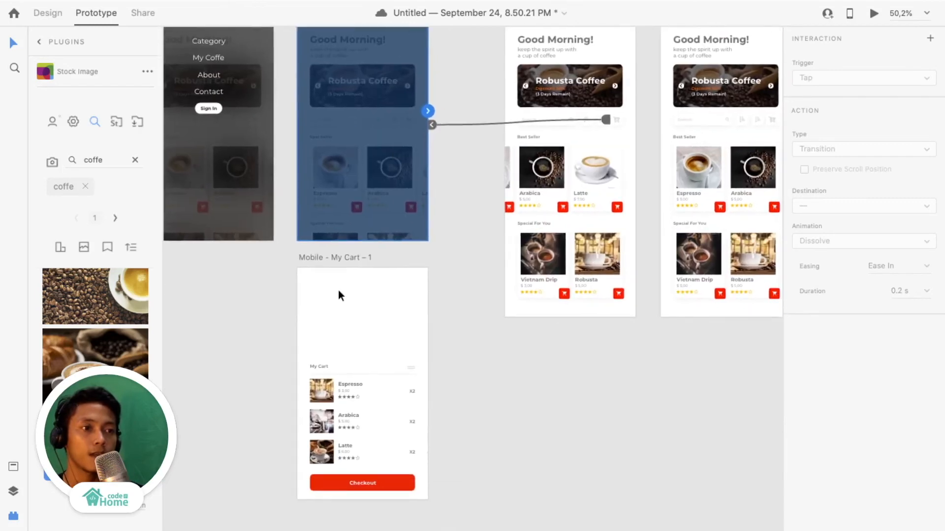
scroll(348, 262, up, 2)
scroll(348, 262, down, 2)
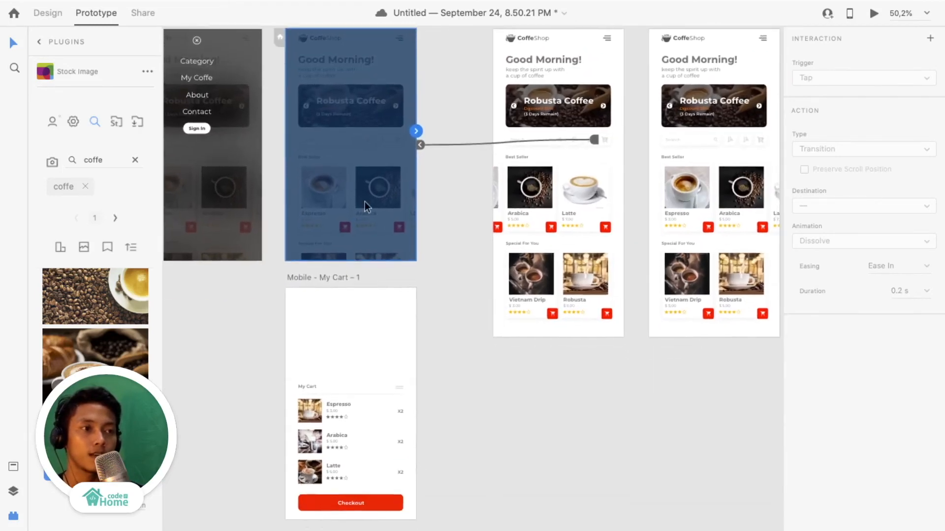
scroll(415, 131, up, 2)
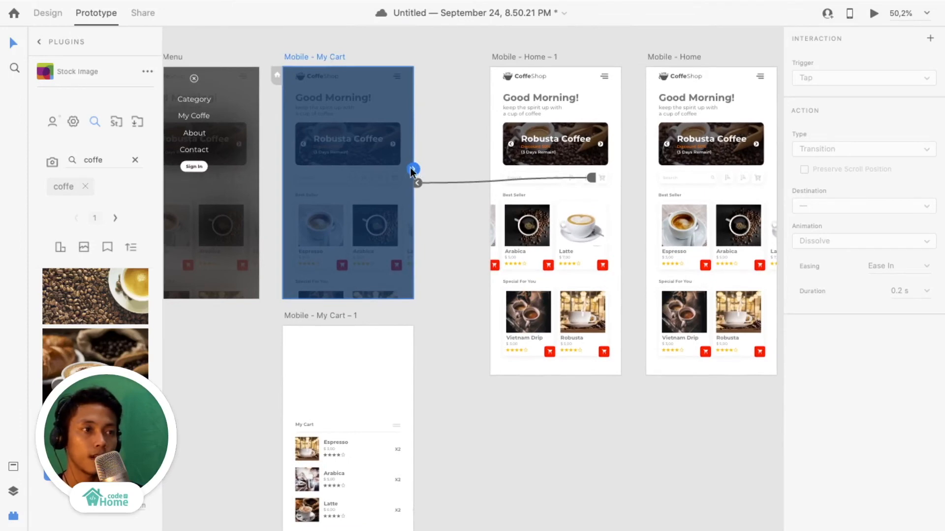
drag(445, 189, 354, 357)
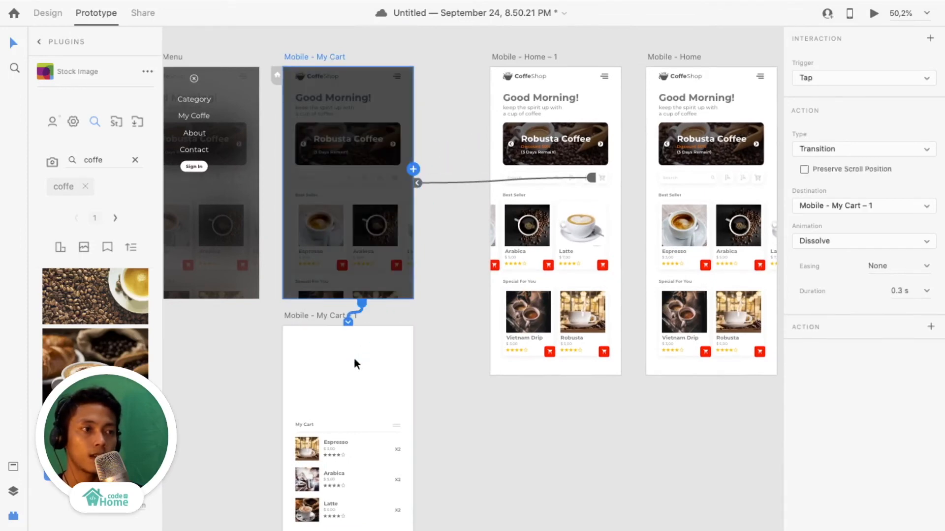
- Give the link to Mobile - My Cart – 1 a Time trigger with a 0.4 s delay and the Auto-Animate action
scroll(363, 355, down, 3)
scroll(374, 352, down, 1)
scroll(373, 353, up, 2)
scroll(374, 352, down, 3)
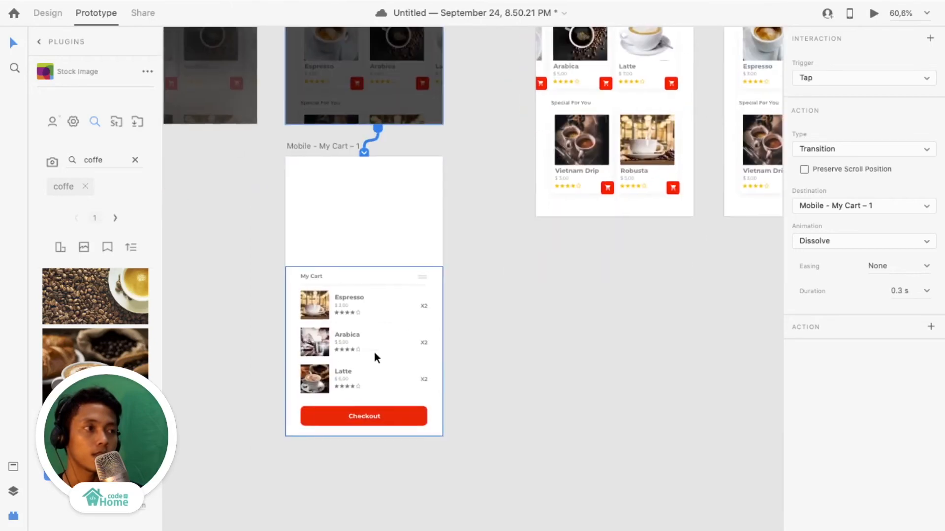
click(859, 78)
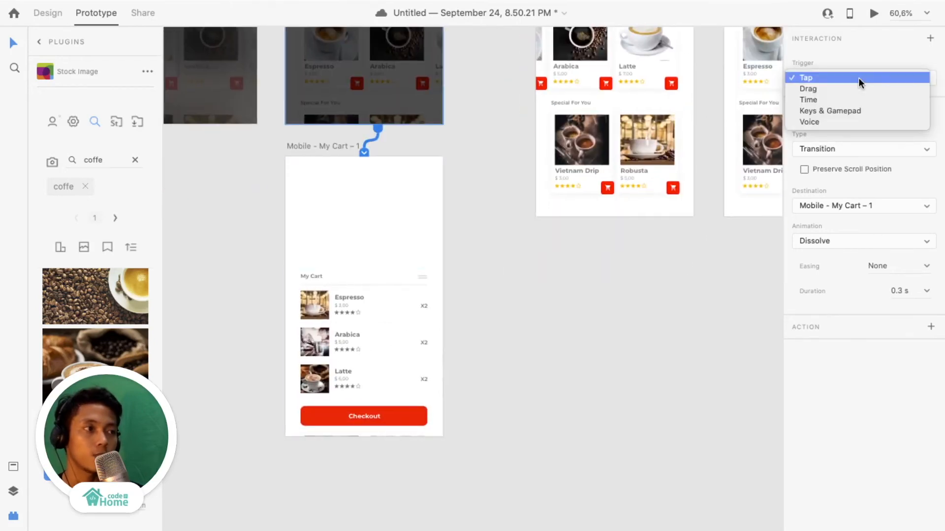
click(820, 101)
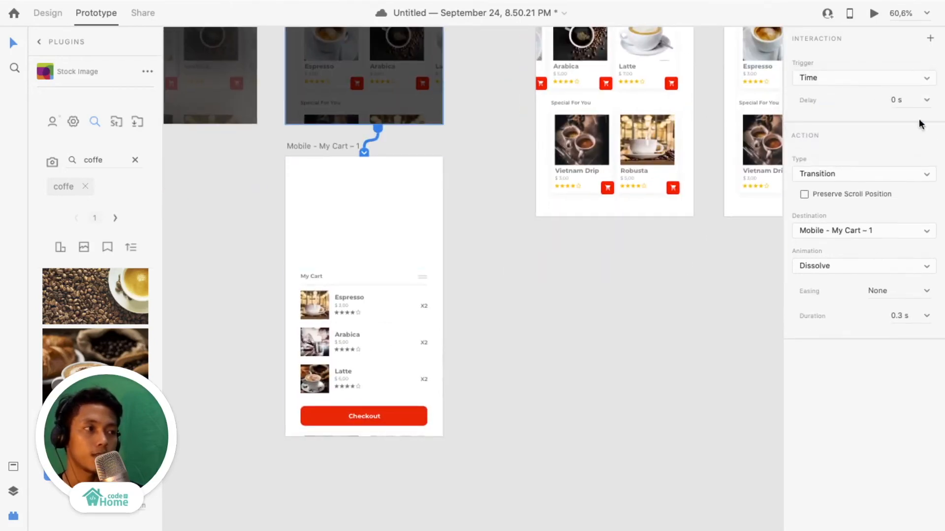
click(856, 172)
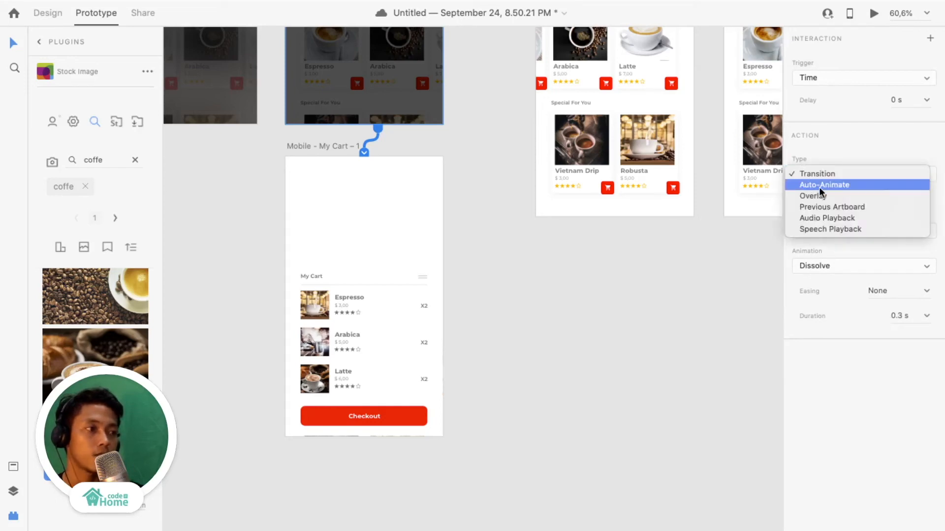
click(818, 185)
click(925, 101)
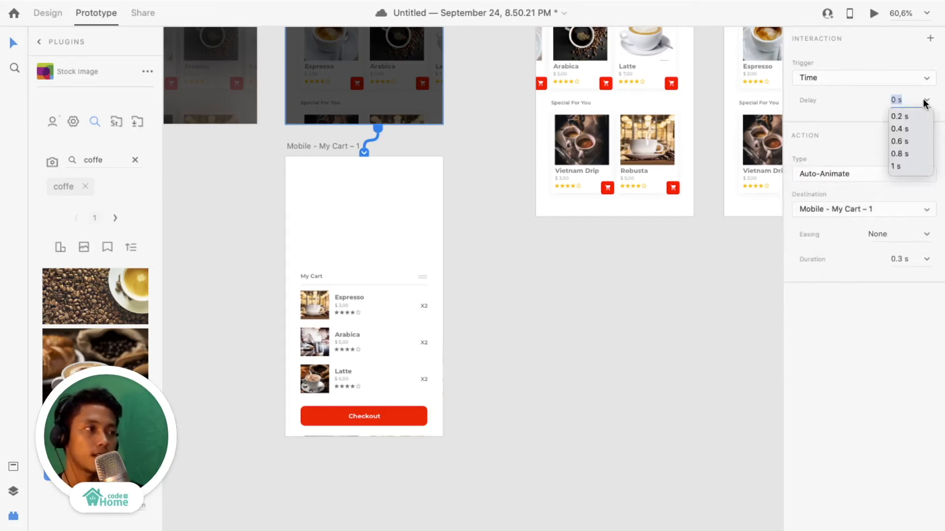
click(899, 128)
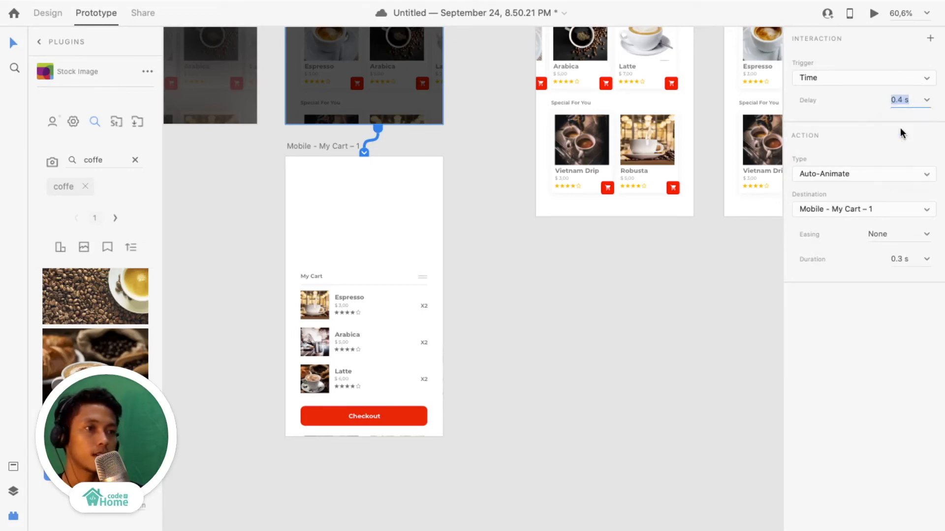
- Change the timed link to Mobile - My Cart – 1 to an Overlay action with the Slide Up animation
scroll(547, 146, up, 2)
scroll(546, 145, left, 2)
scroll(547, 146, down, 2)
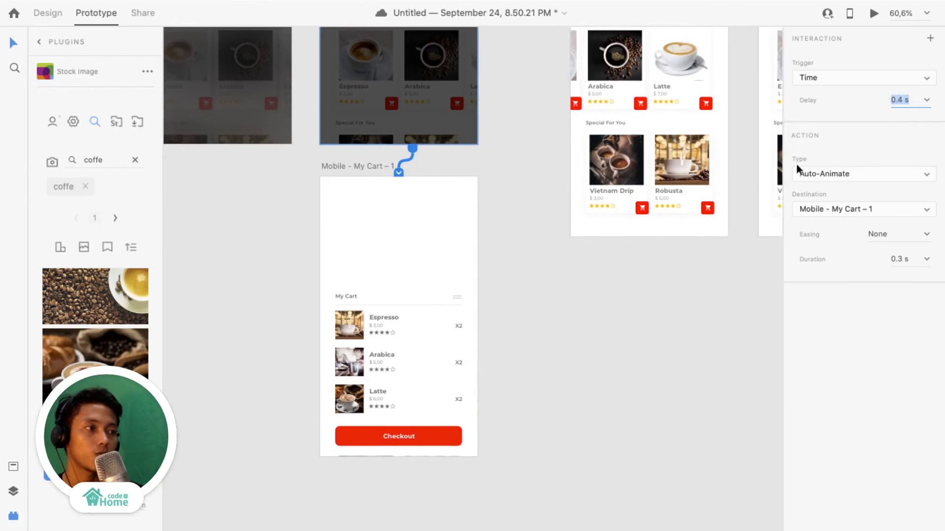
click(860, 169)
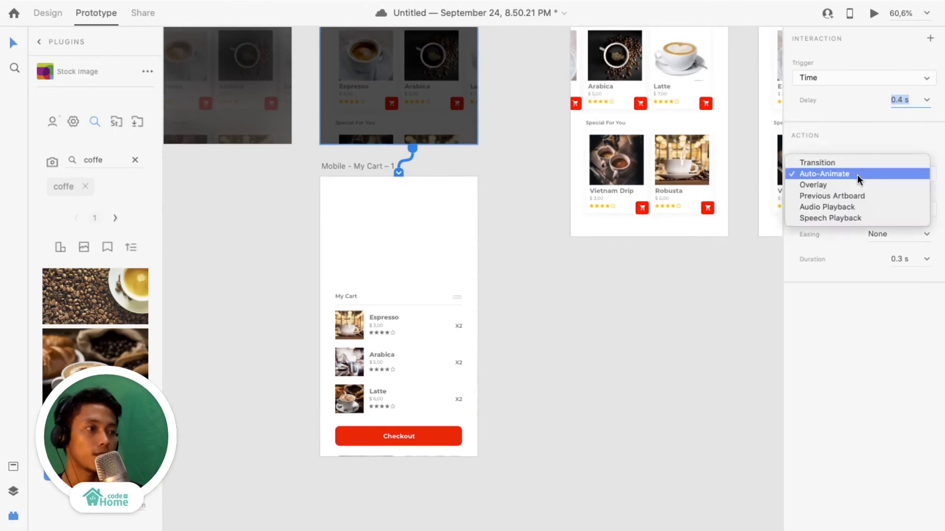
click(811, 185)
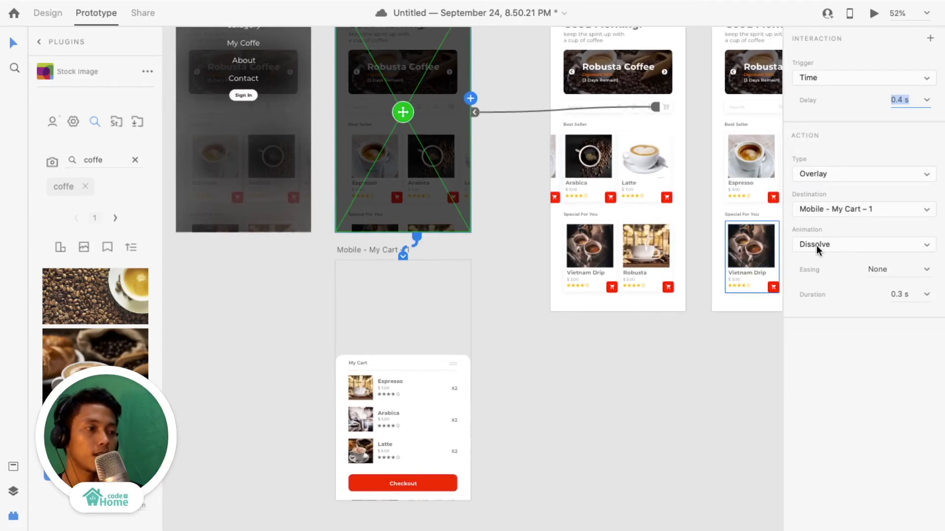
click(817, 246)
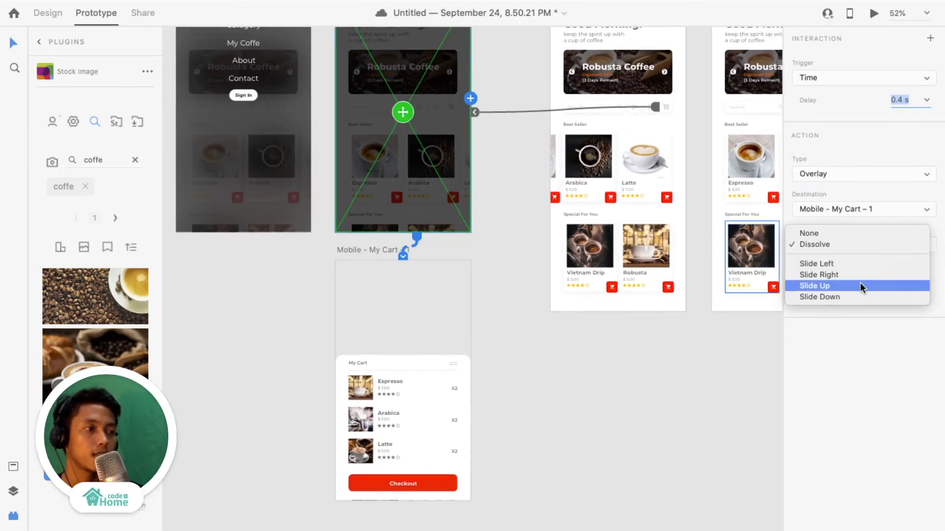
click(862, 287)
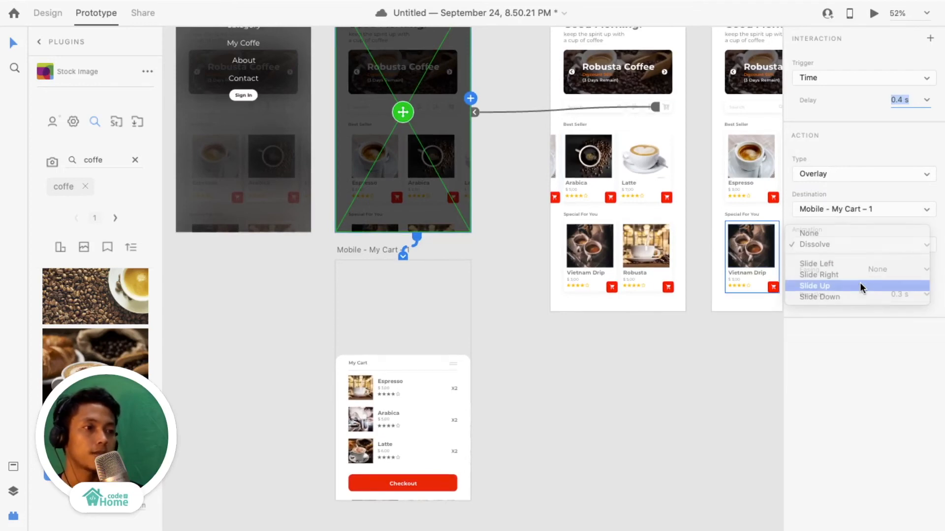
- Link the cart panel's handle icon on Mobile - My Cart – 1 to Mobile - Home – 1 as a Transition with the Dissolve animation
scroll(541, 277, up, 2)
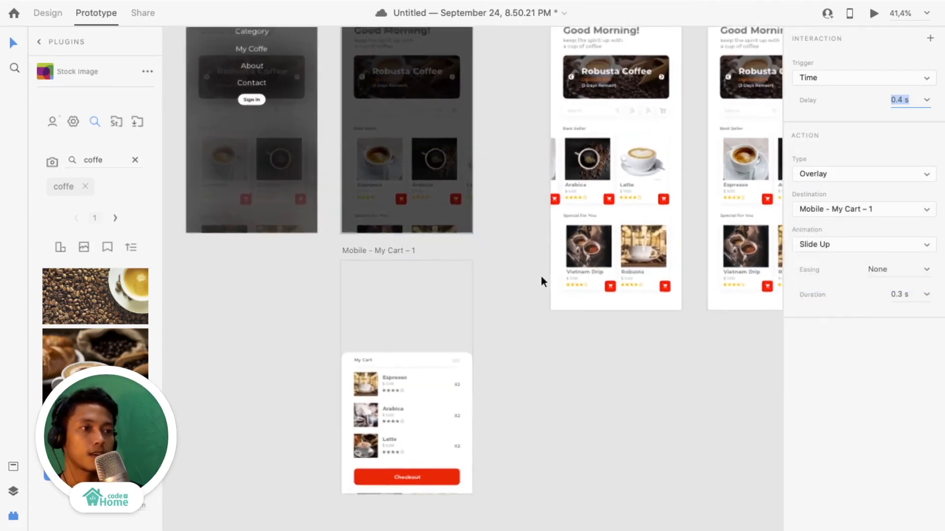
click(454, 365)
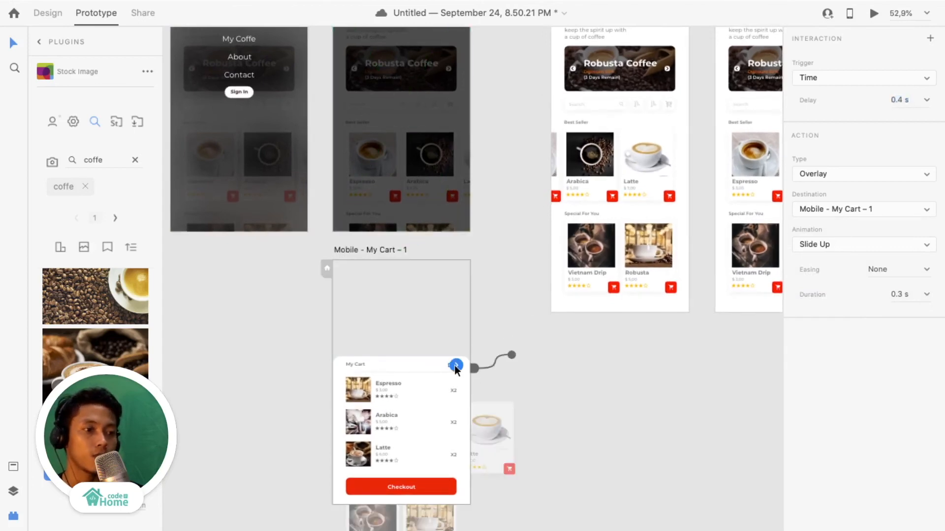
drag(458, 368, 642, 202)
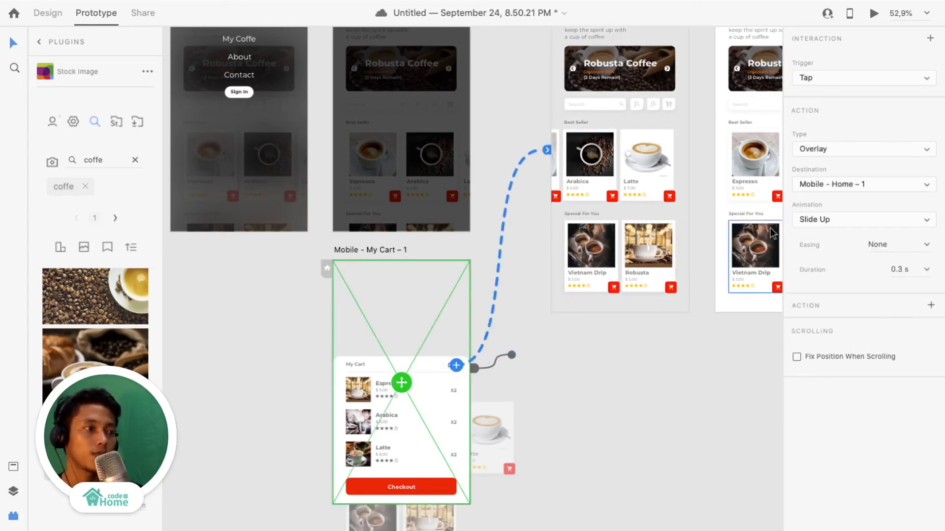
click(824, 148)
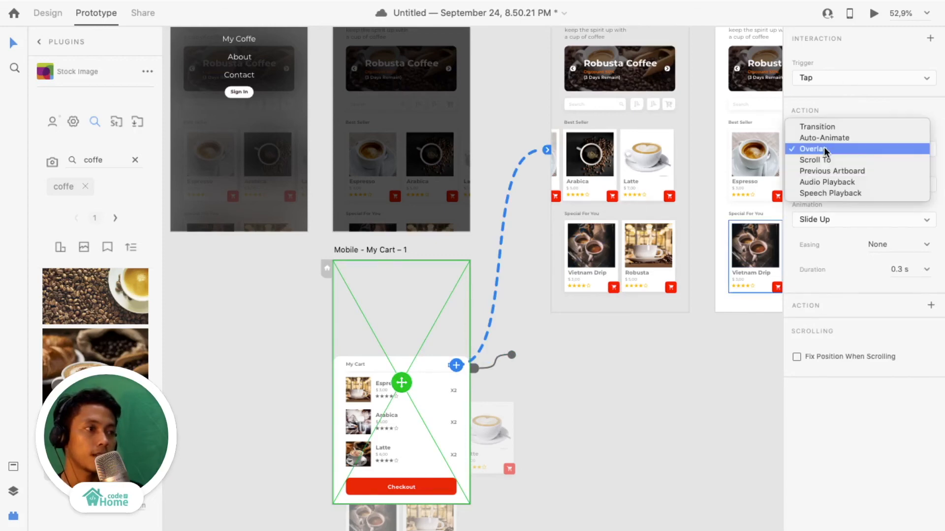
click(810, 128)
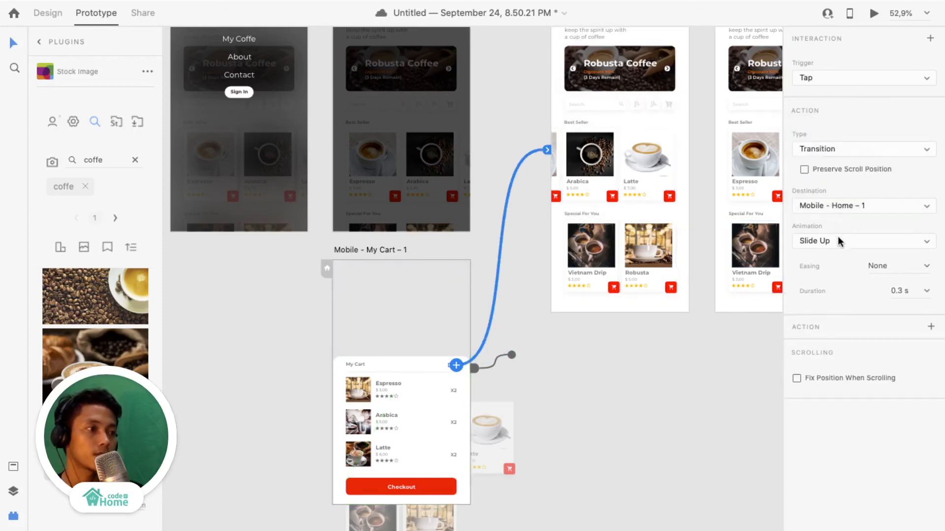
click(825, 238)
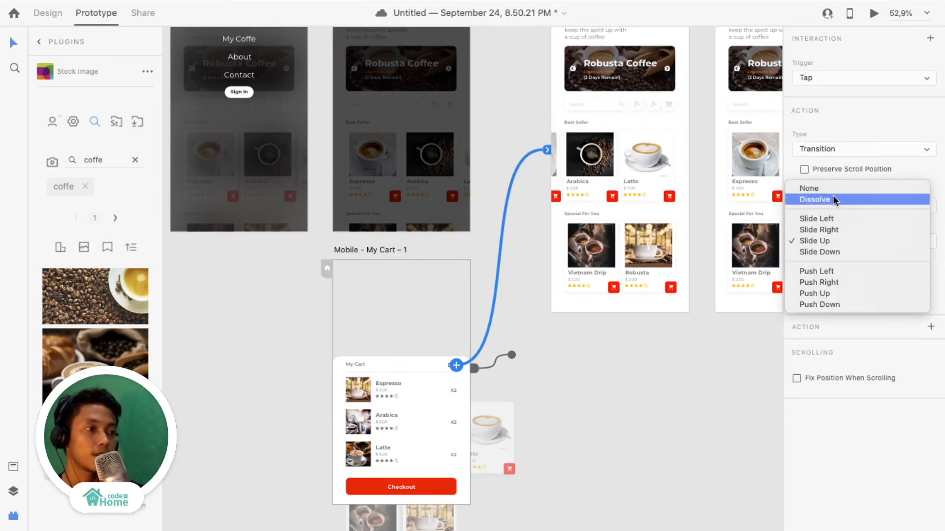
click(833, 197)
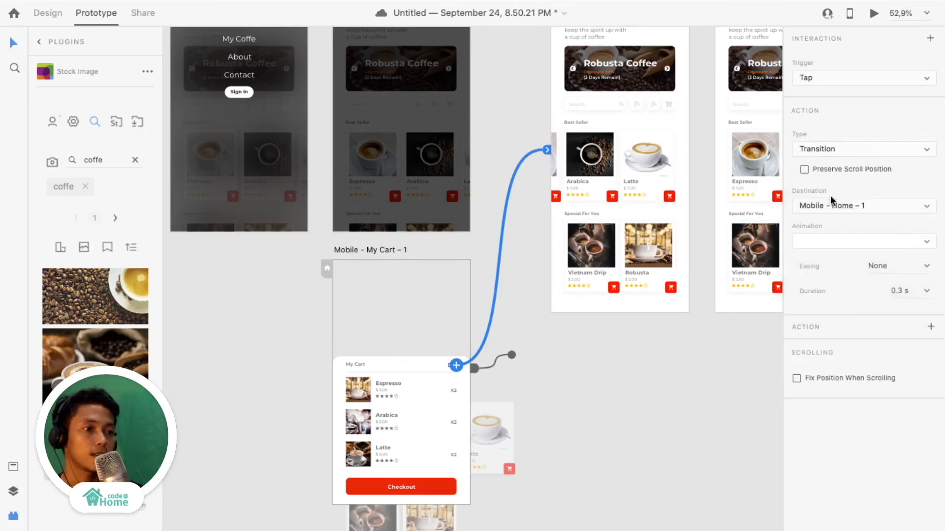
- Preview the prototype, testing the cart icon, the cart panel's handle and the home page scrolling, and move the preview window off the Home artboards
scroll(562, 290, down, 3)
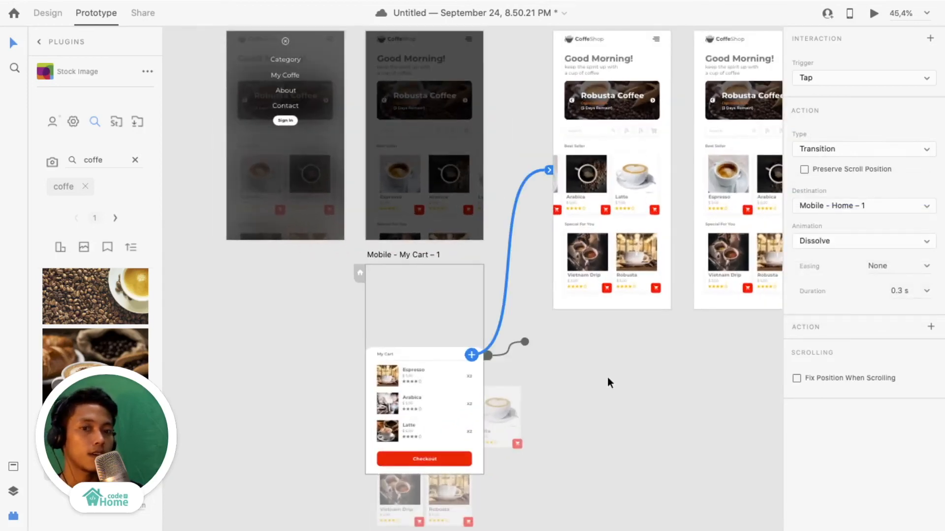
scroll(608, 377, up, 2)
click(875, 13)
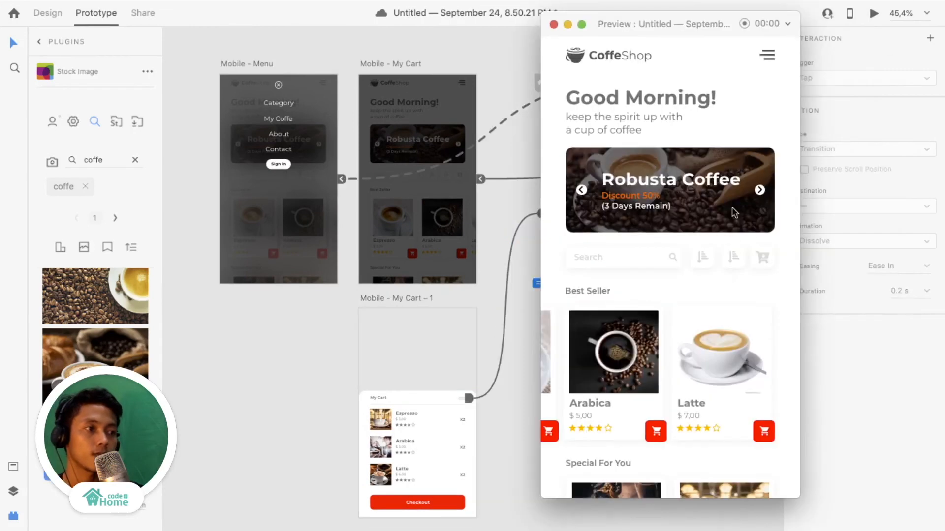
click(762, 259)
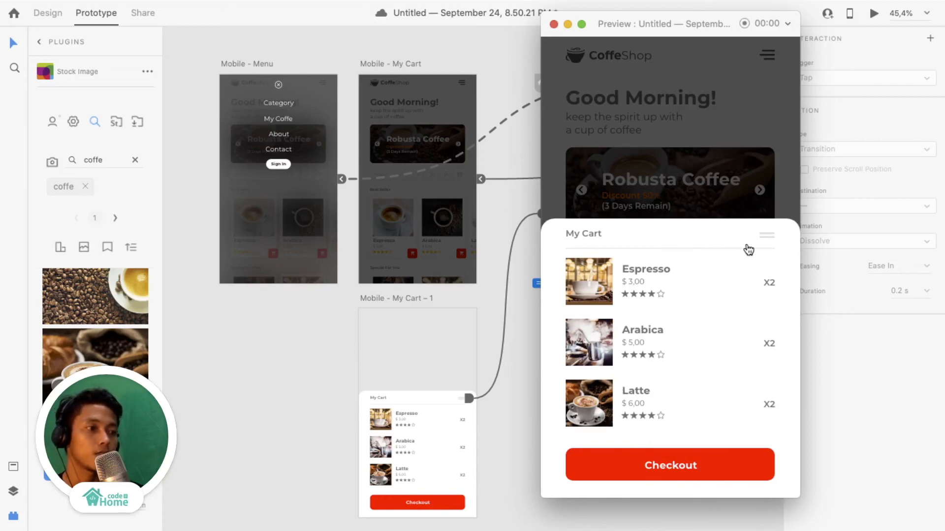
click(767, 235)
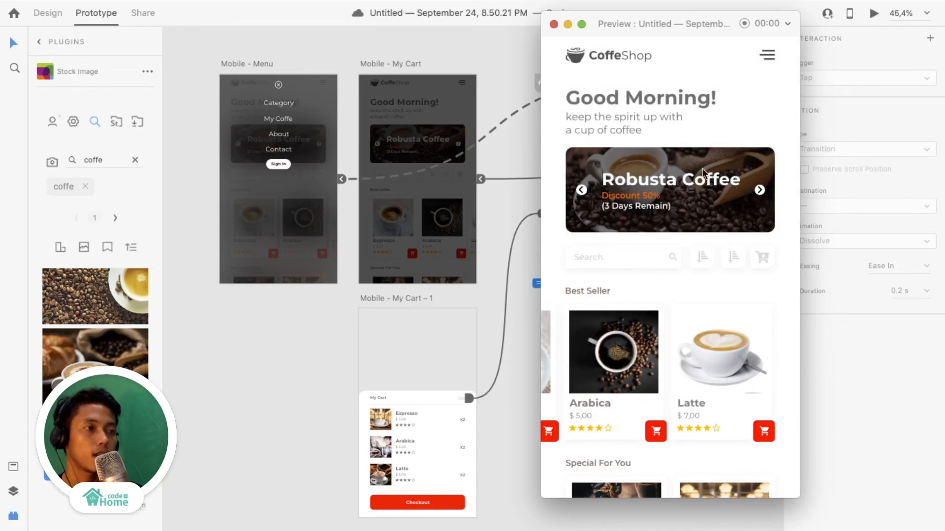
scroll(696, 232, down, 2)
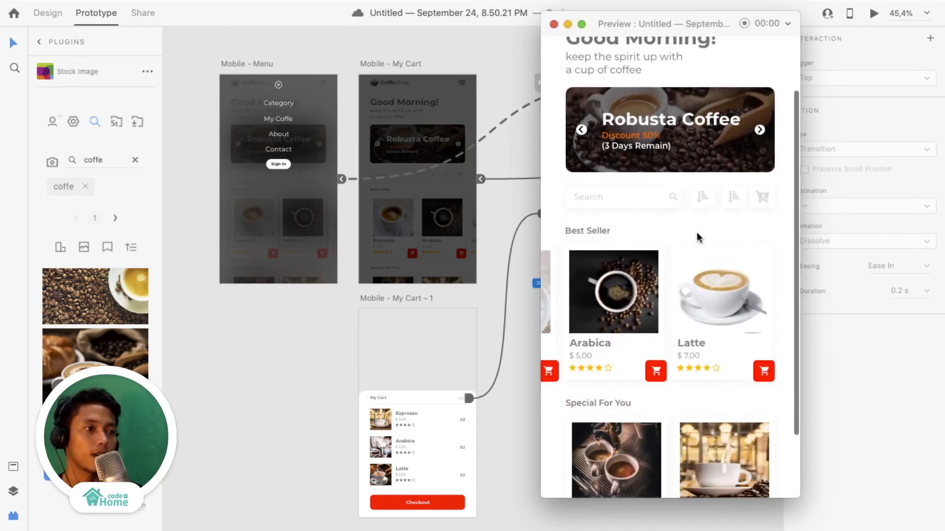
scroll(696, 232, up, 2)
drag(696, 16, 378, 26)
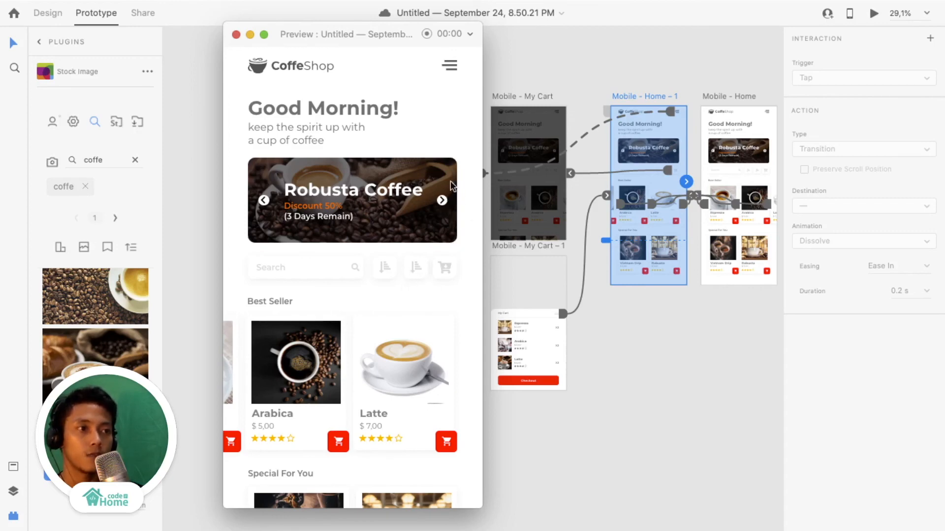
- Test opening and closing the My Cart panel in the preview and swiping the Best Seller carousel
click(444, 268)
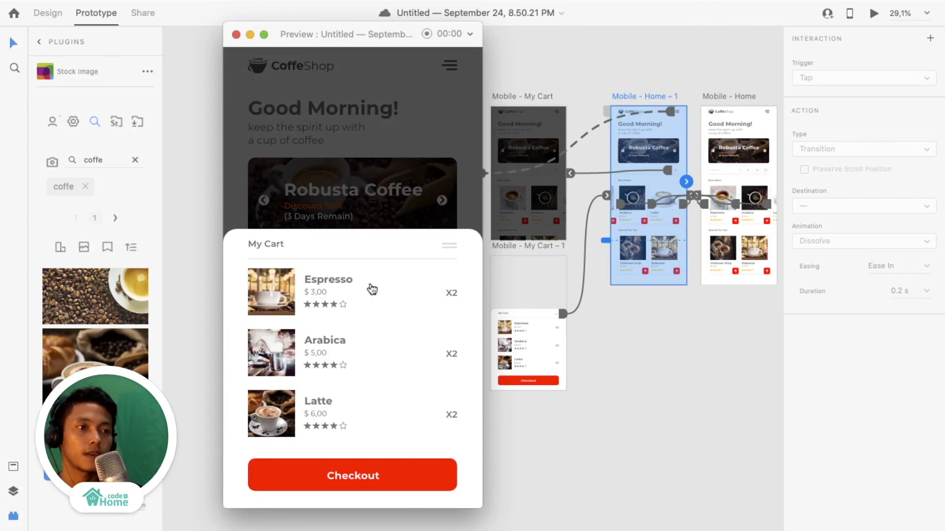
click(450, 250)
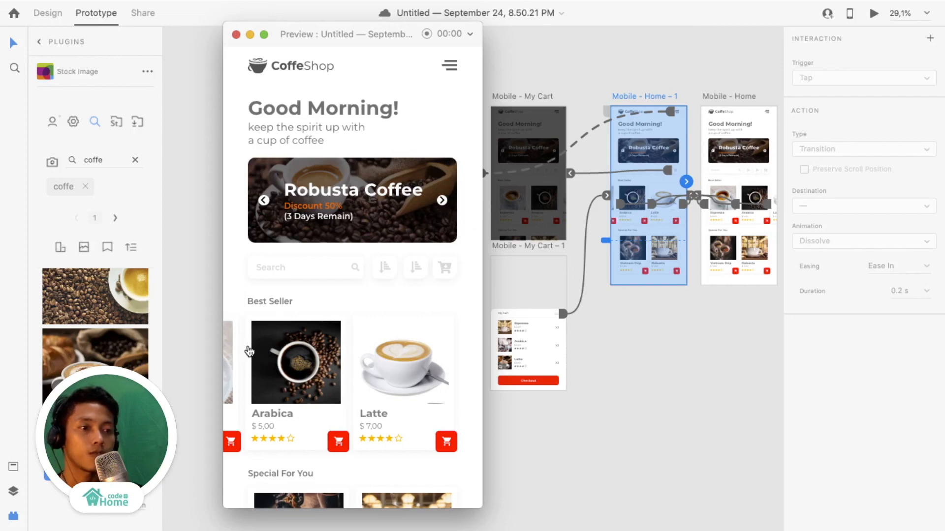
drag(258, 350, 196, 395)
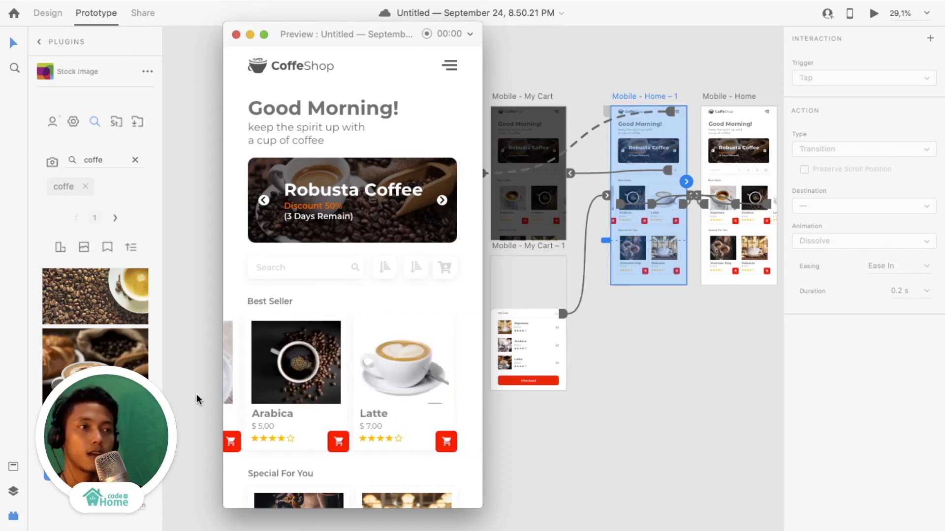
- Test opening and closing the hamburger menu in the preview, and move the preview window farther from the artboards
click(450, 69)
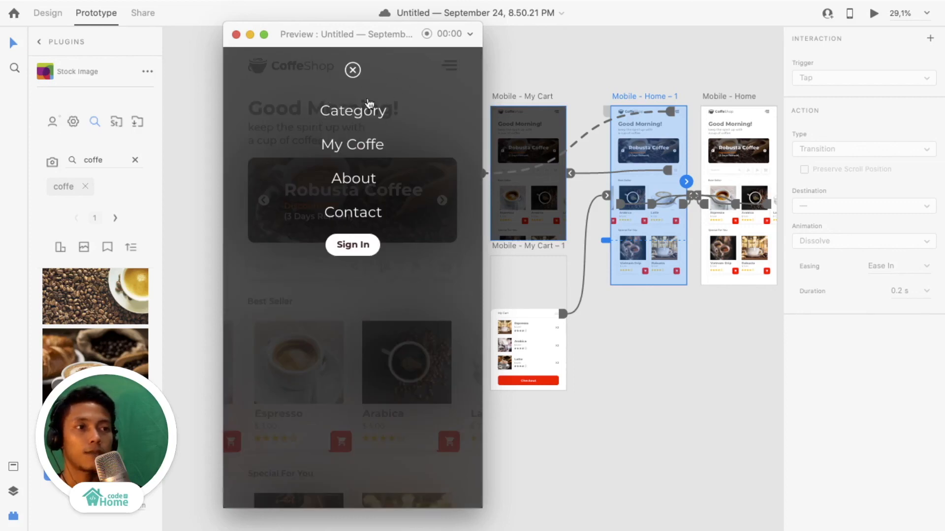
click(354, 70)
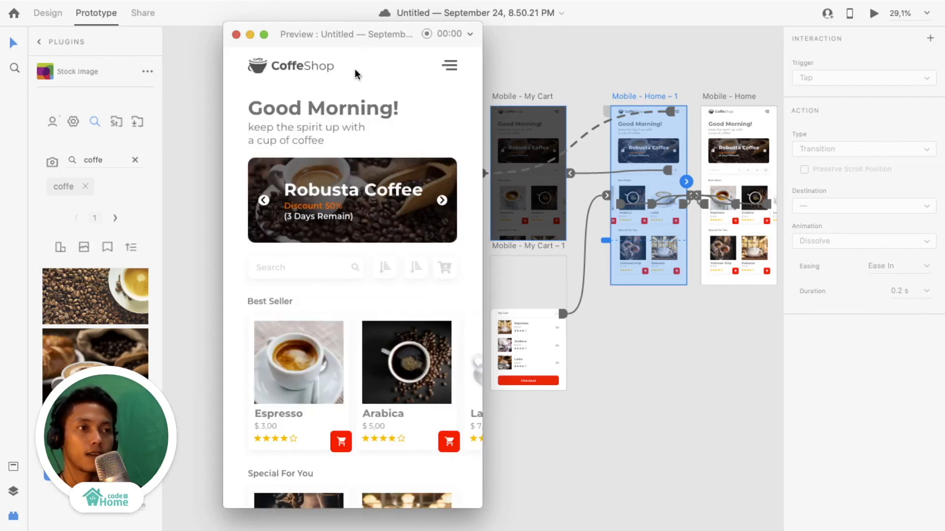
drag(331, 31, 274, 29)
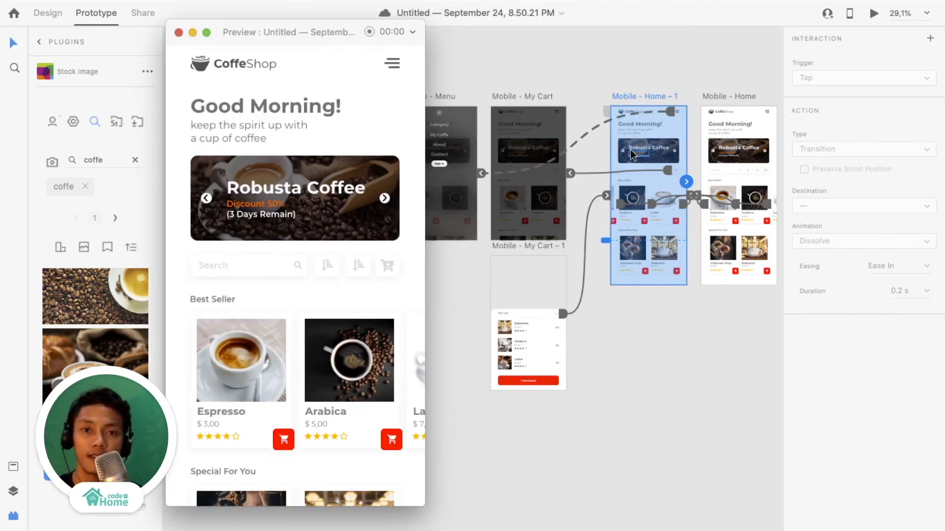